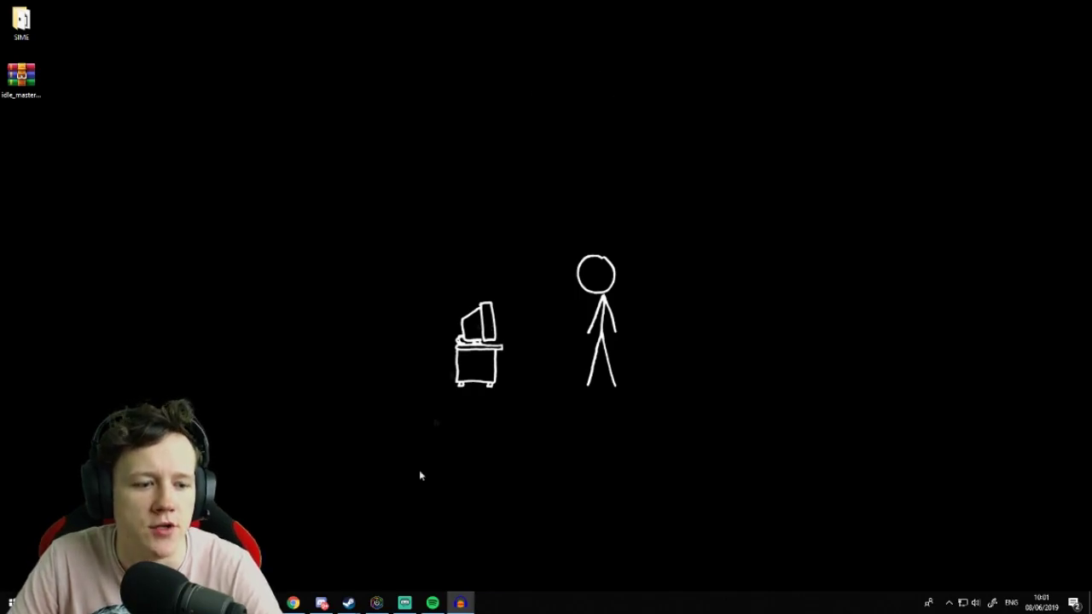
Switch to Steam, browse the new items in the Steam inventory and dismiss the new-items notice.
{"action": "mouse_move", "coordinate": [347, 603]}
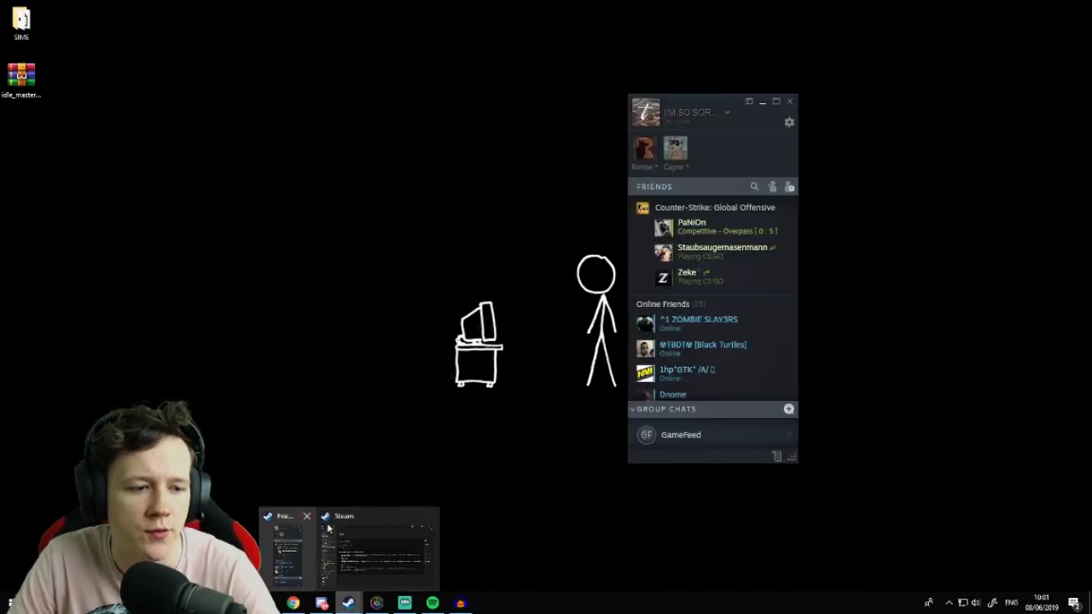
{"action": "left_click", "coordinate": [379, 548]}
{"action": "left_click", "coordinate": [975, 11]}
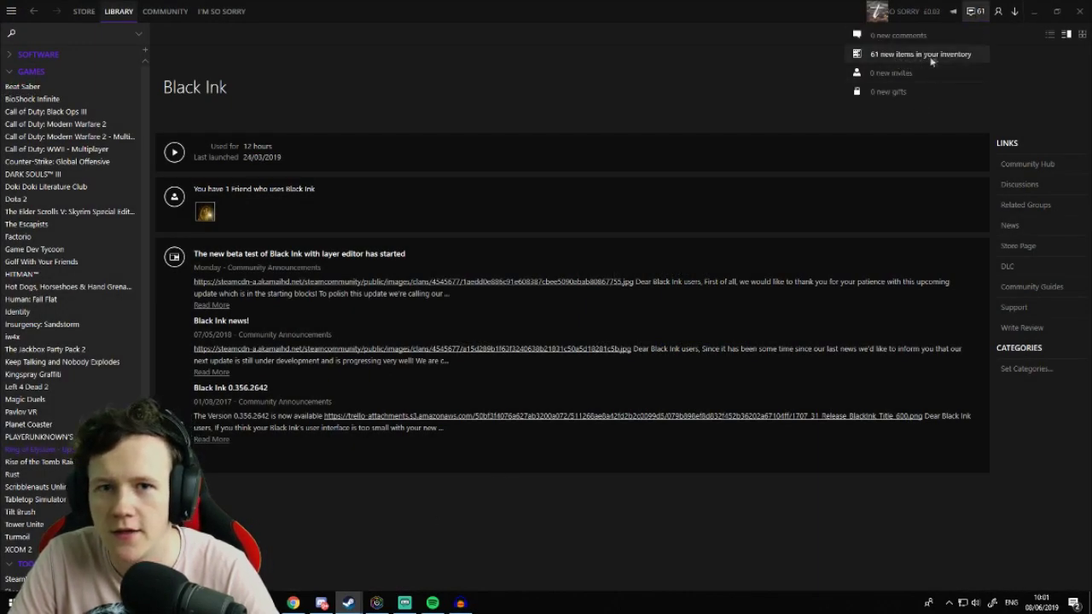
{"action": "left_click", "coordinate": [903, 58]}
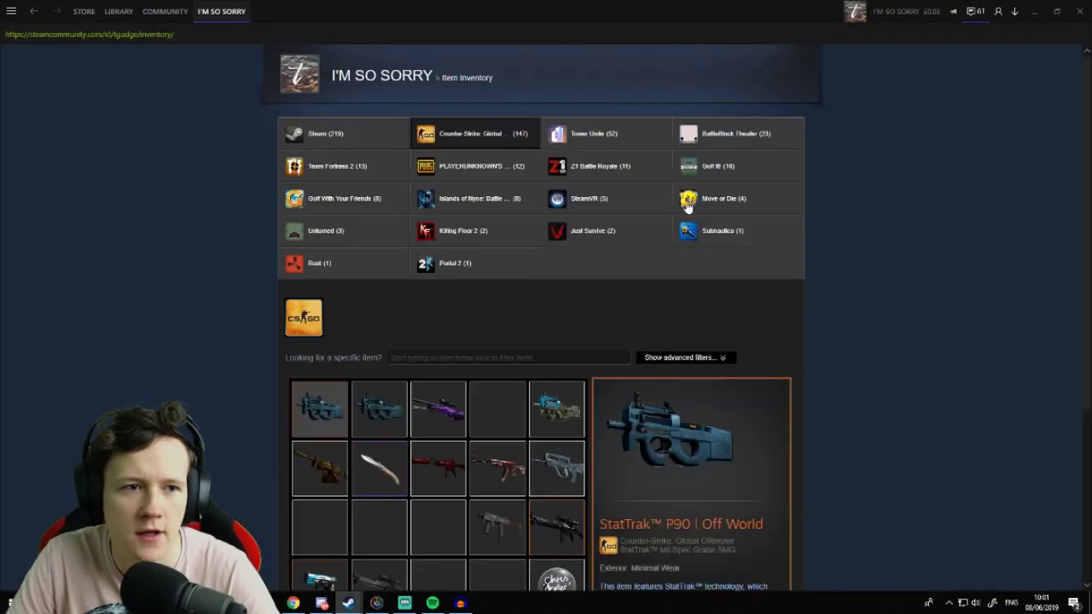
{"action": "left_click", "coordinate": [333, 137]}
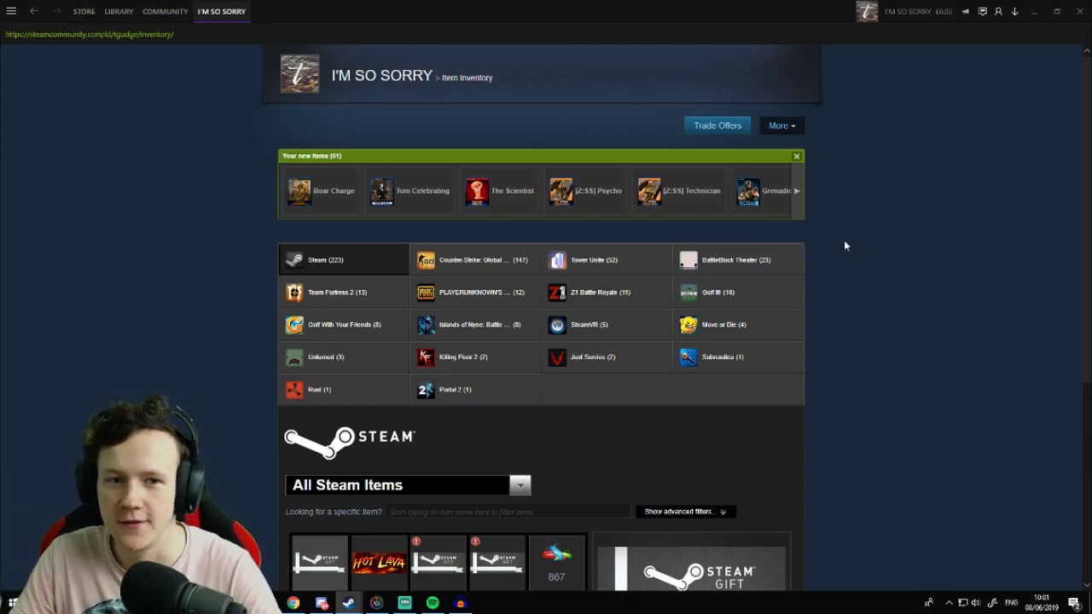
{"action": "left_click", "coordinate": [797, 203]}
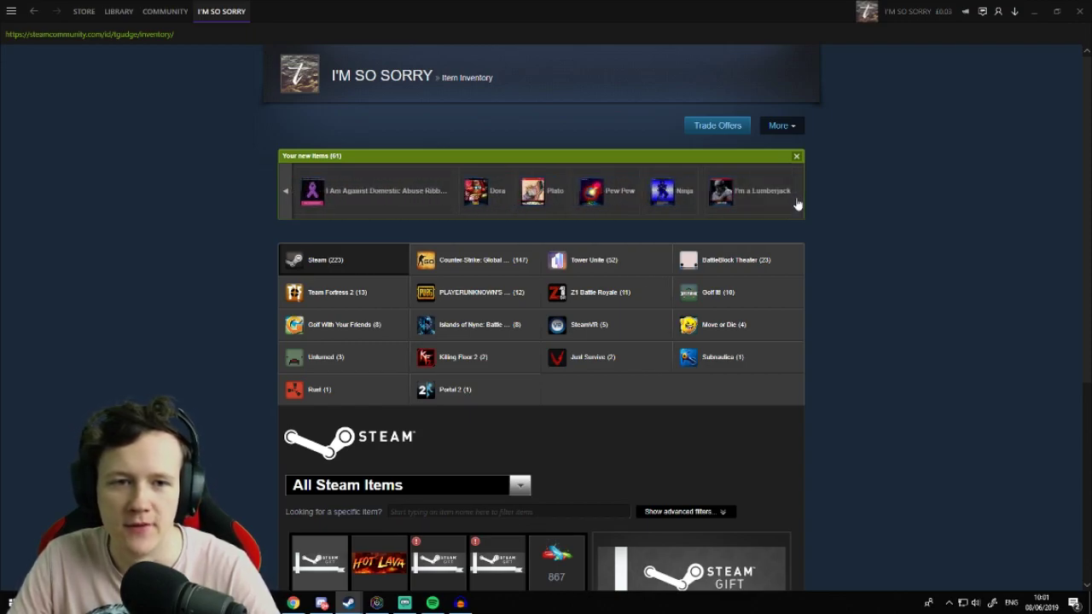
{"action": "left_click", "coordinate": [796, 156]}
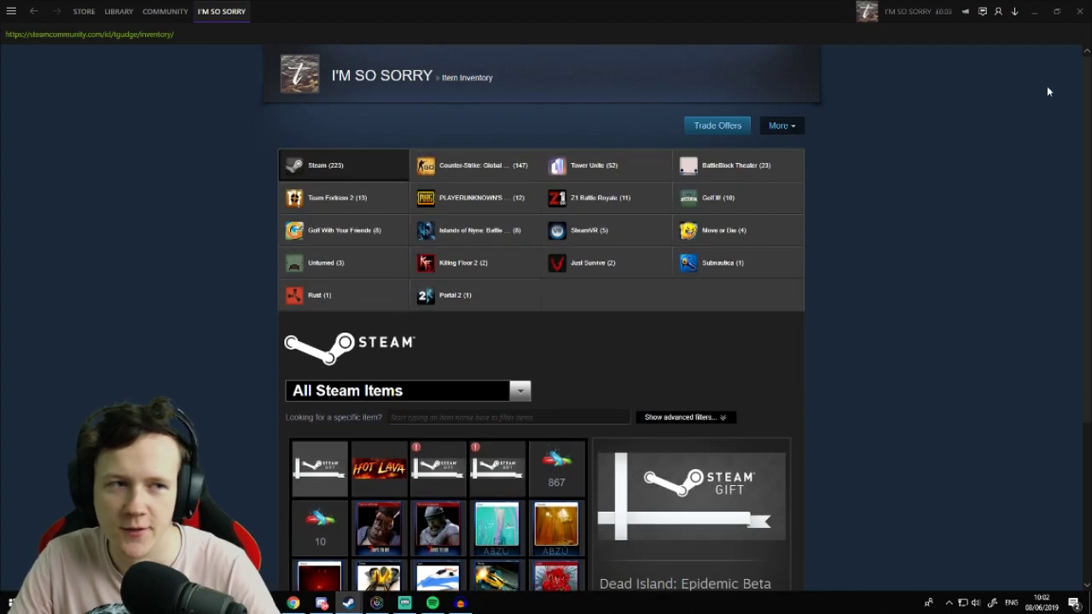
{"action": "left_click", "coordinate": [1035, 15]}
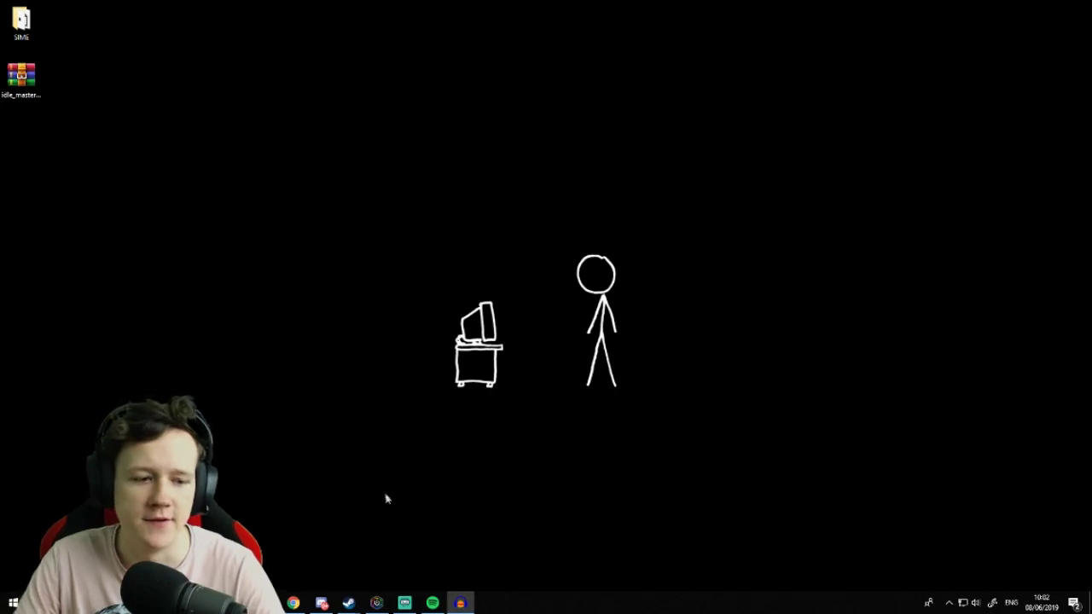
Bring the Steam inventory back up and look over the trading cards among all Steam items.
{"action": "mouse_move", "coordinate": [348, 603]}
{"action": "left_click", "coordinate": [356, 561]}
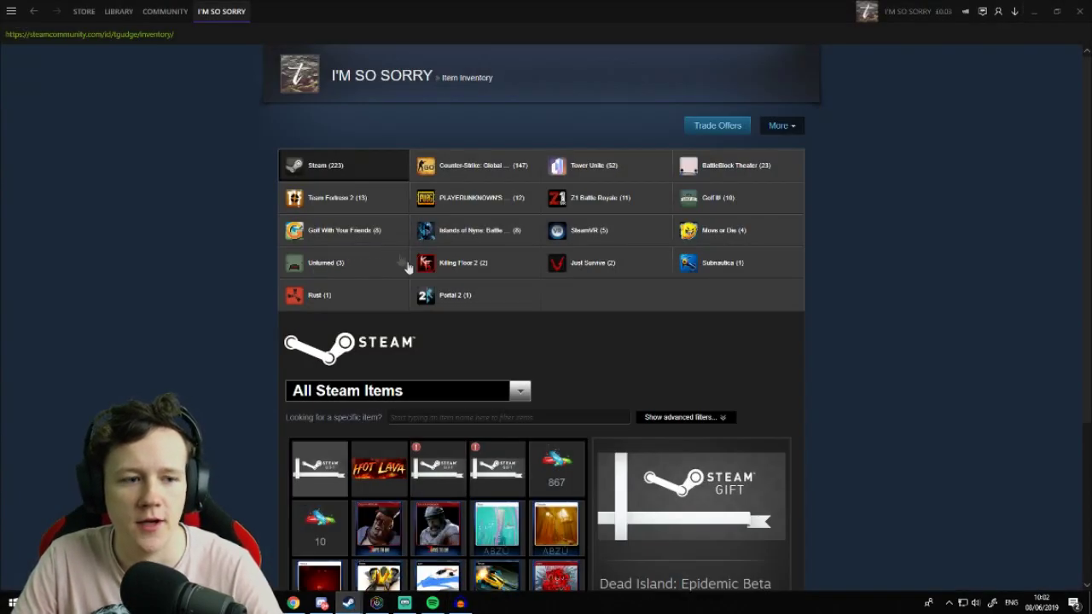
{"action": "scroll", "coordinate": [539, 314], "scroll_direction": "down", "scroll_amount": 3}
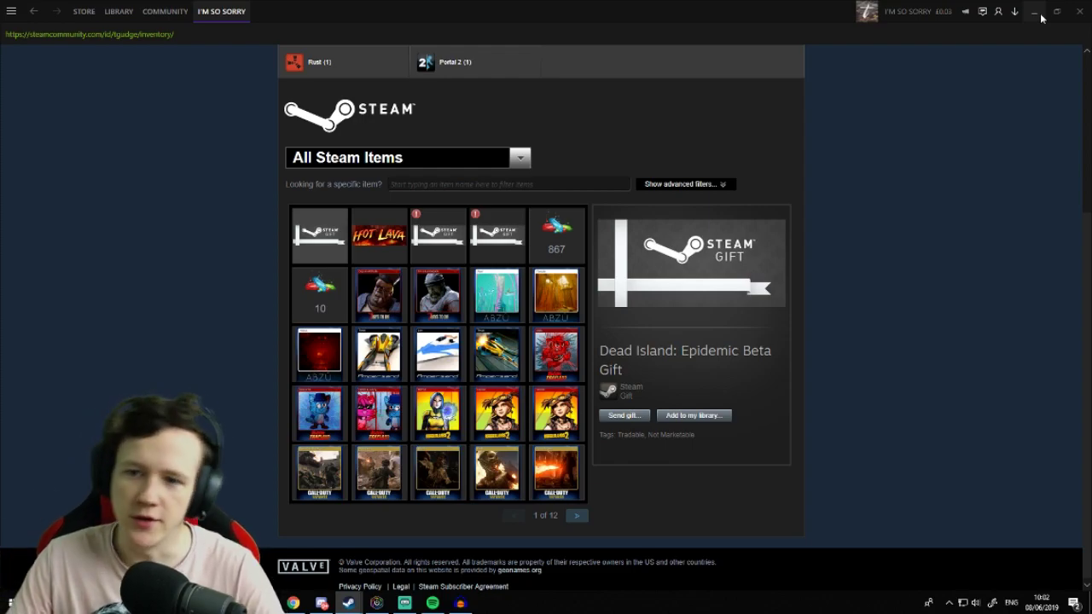
{"action": "left_click", "coordinate": [1035, 14]}
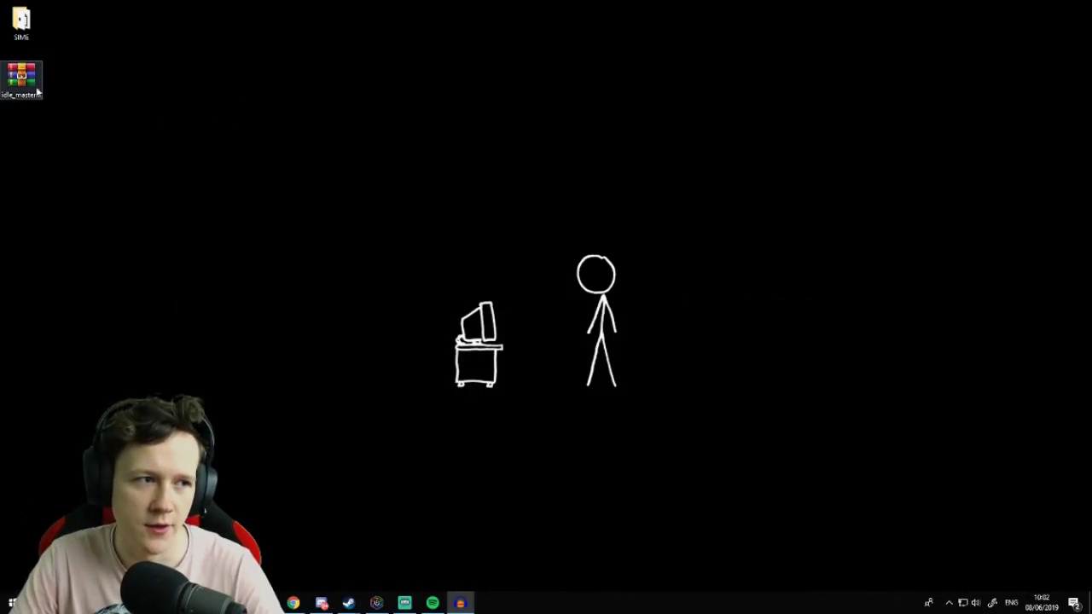
Open the idle_master_extended_v1.3.zip archive from the desktop and view the program files inside its folder, dismissing the licence reminder.
{"action": "left_click_drag", "start_coordinate": [22, 76], "coordinate": [710, 81]}
{"action": "double_click", "coordinate": [712, 78]}
{"action": "left_click_drag", "start_coordinate": [775, 122], "coordinate": [580, 97]}
{"action": "double_click", "coordinate": [388, 209]}
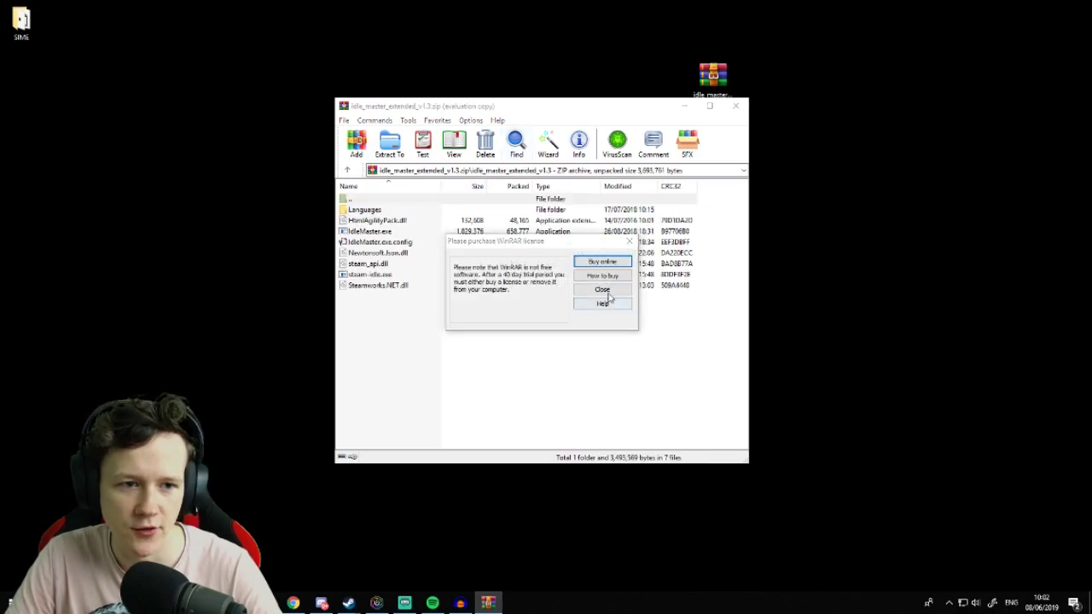
{"action": "left_click", "coordinate": [601, 291]}
{"action": "left_click_drag", "start_coordinate": [601, 312], "coordinate": [478, 204]}
{"action": "left_click", "coordinate": [468, 371]}
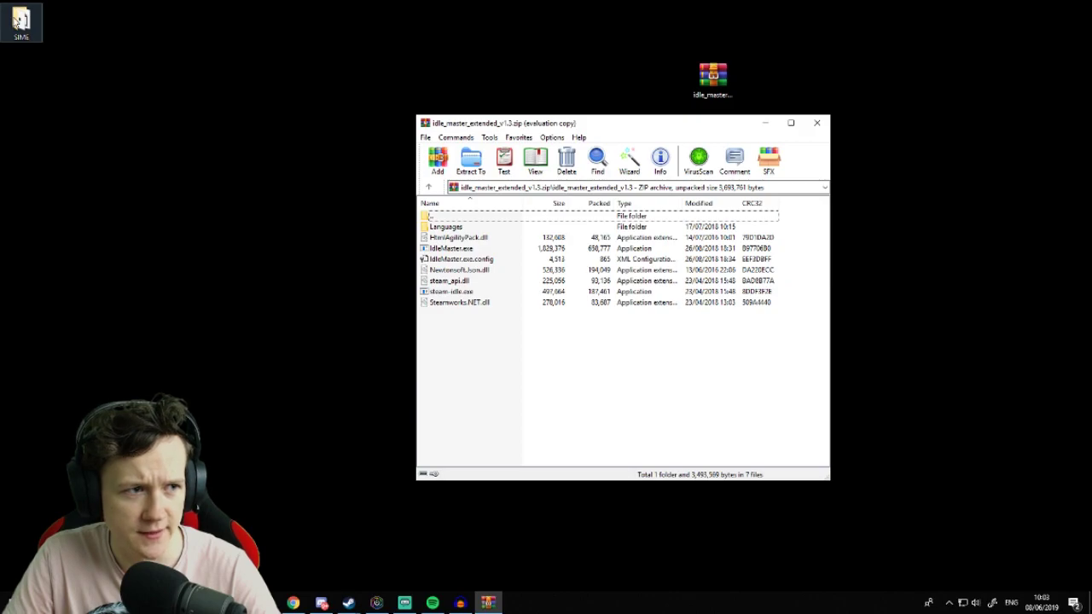
Open the desktop folder SIME containing the extracted files and close the archive window.
{"action": "double_click", "coordinate": [12, 23]}
{"action": "left_click_drag", "start_coordinate": [634, 98], "coordinate": [290, 77]}
{"action": "left_click", "coordinate": [818, 123]}
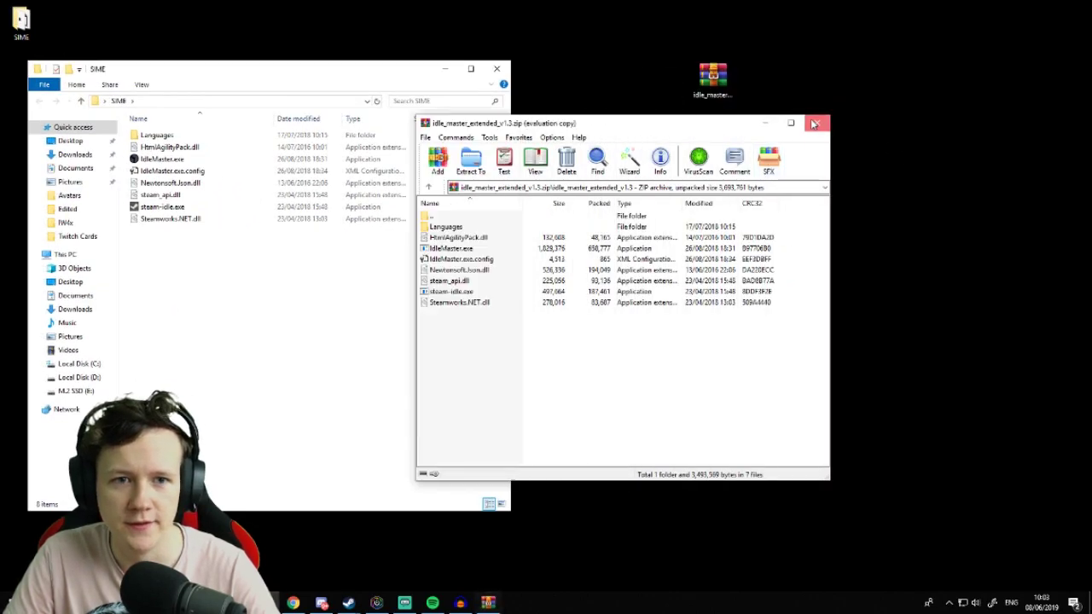
{"action": "left_click_drag", "start_coordinate": [227, 275], "coordinate": [218, 62]}
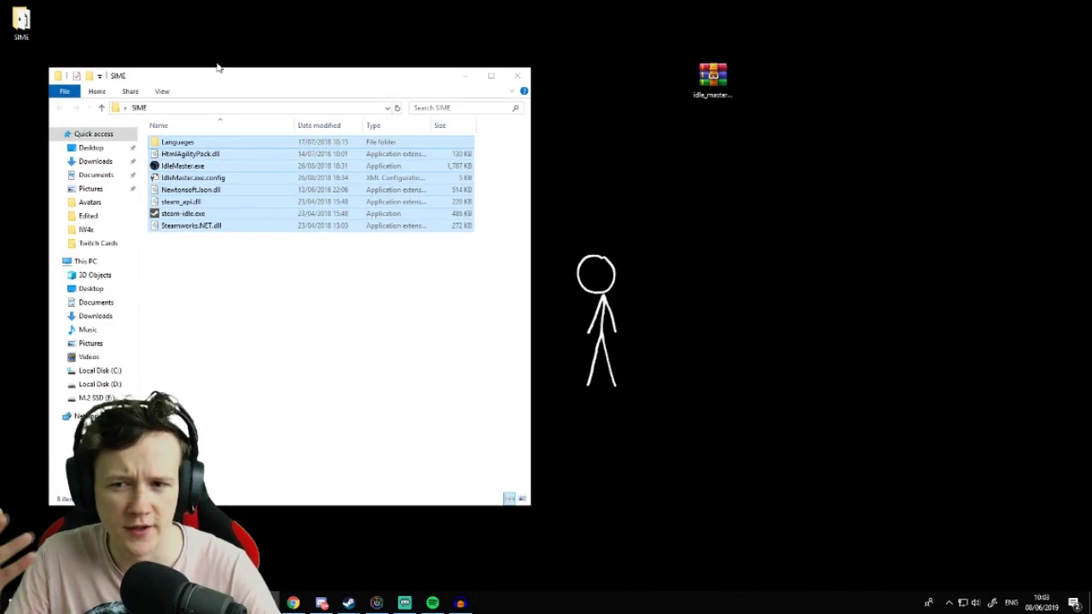
Delete the idle_master_extended zip archive from the desktop.
{"action": "left_click", "coordinate": [713, 77]}
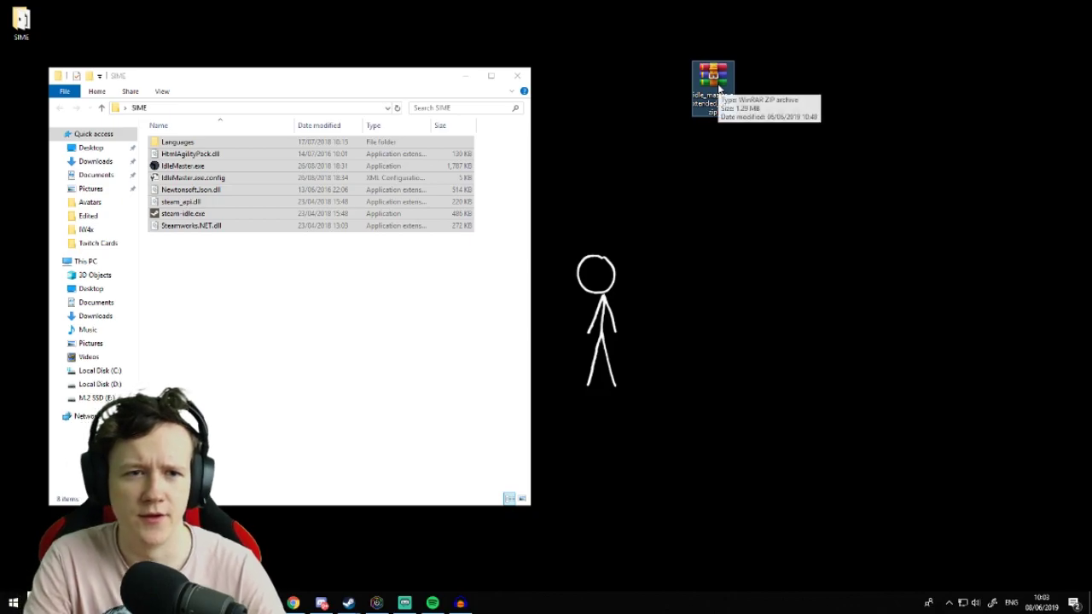
{"action": "key", "text": "Delete"}
{"action": "left_click", "coordinate": [331, 285]}
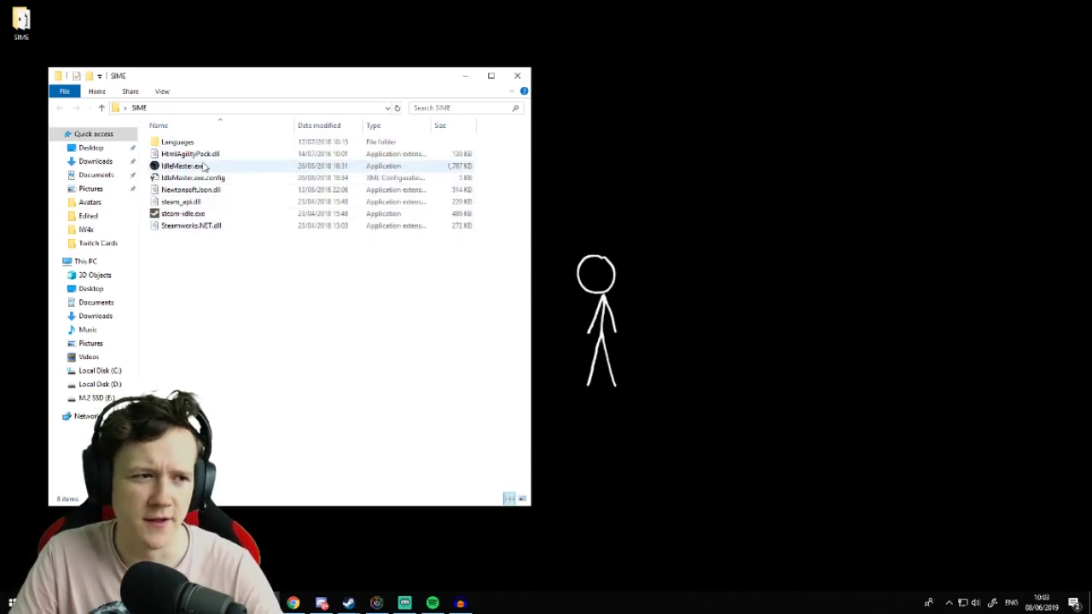
Launch IdleMaster.exe from the SIME folder and move its window clear of the folder window.
{"action": "double_click", "coordinate": [200, 169]}
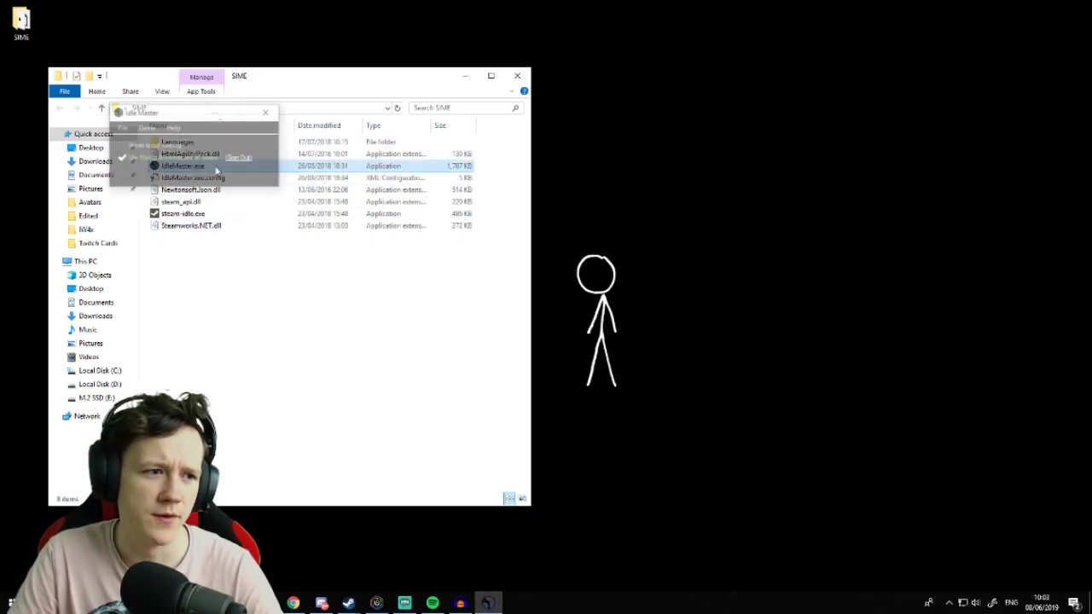
{"action": "left_click_drag", "start_coordinate": [208, 110], "coordinate": [821, 112]}
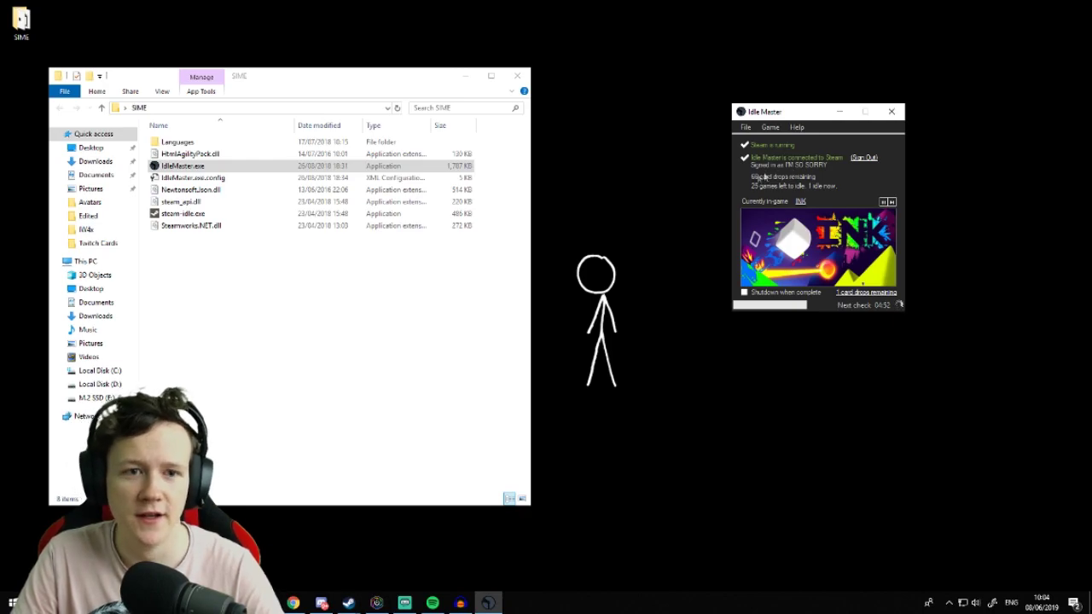
Review the general, idling behavior and idling order options in the Idle Master settings and accept them.
{"action": "left_click", "coordinate": [746, 127]}
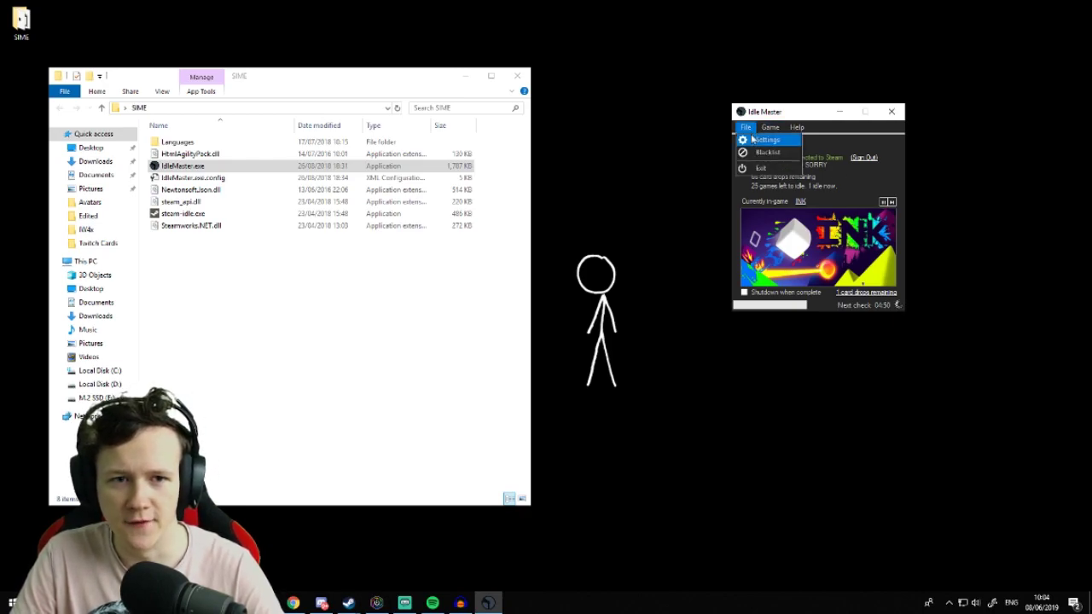
{"action": "left_click", "coordinate": [754, 141]}
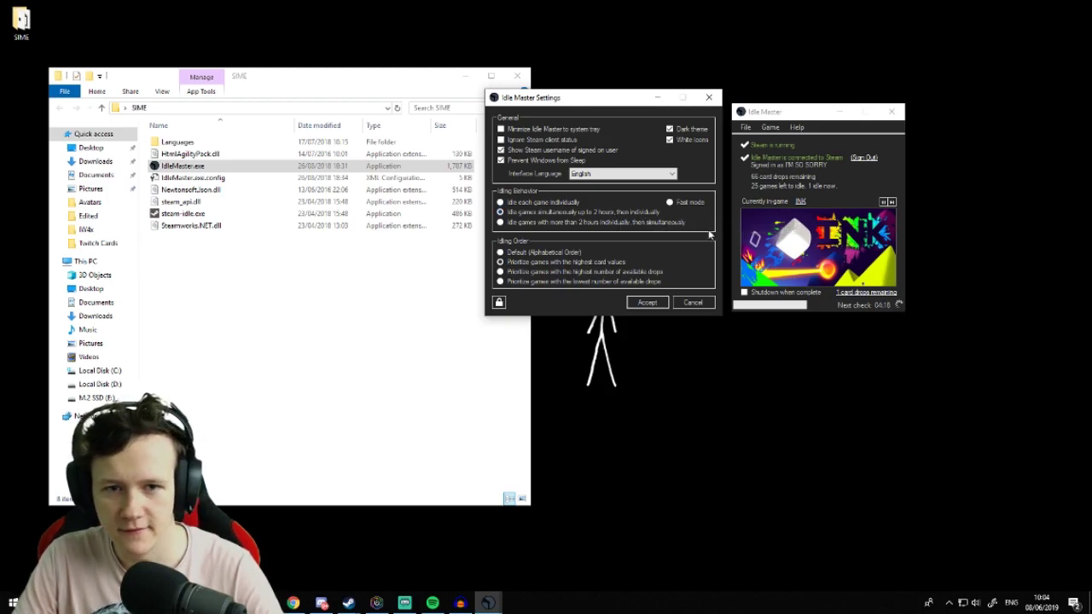
{"action": "left_click_drag", "start_coordinate": [636, 107], "coordinate": [617, 106]}
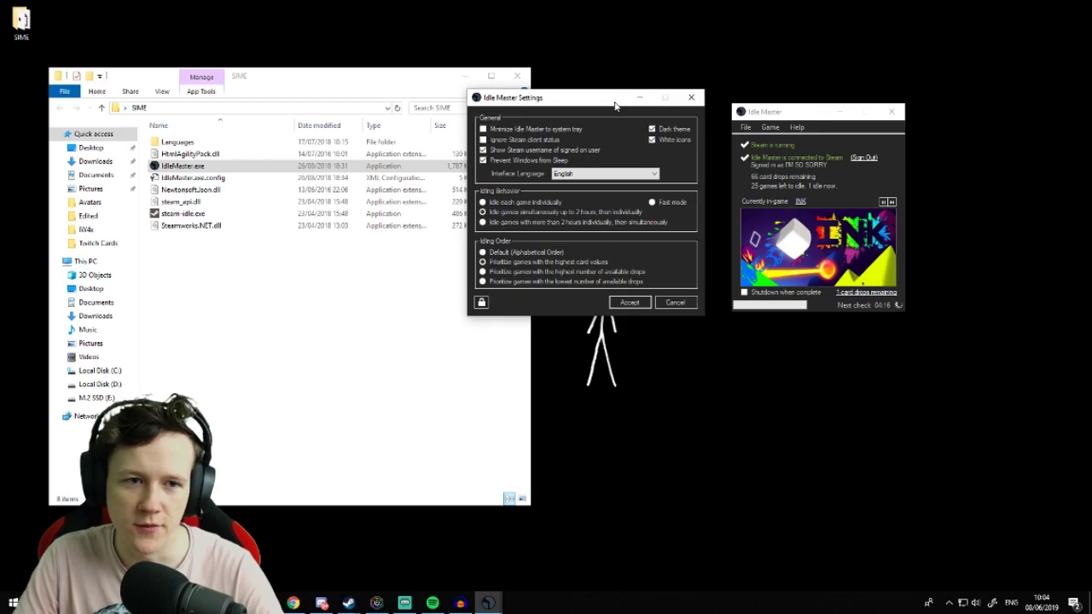
{"action": "left_click", "coordinate": [798, 119]}
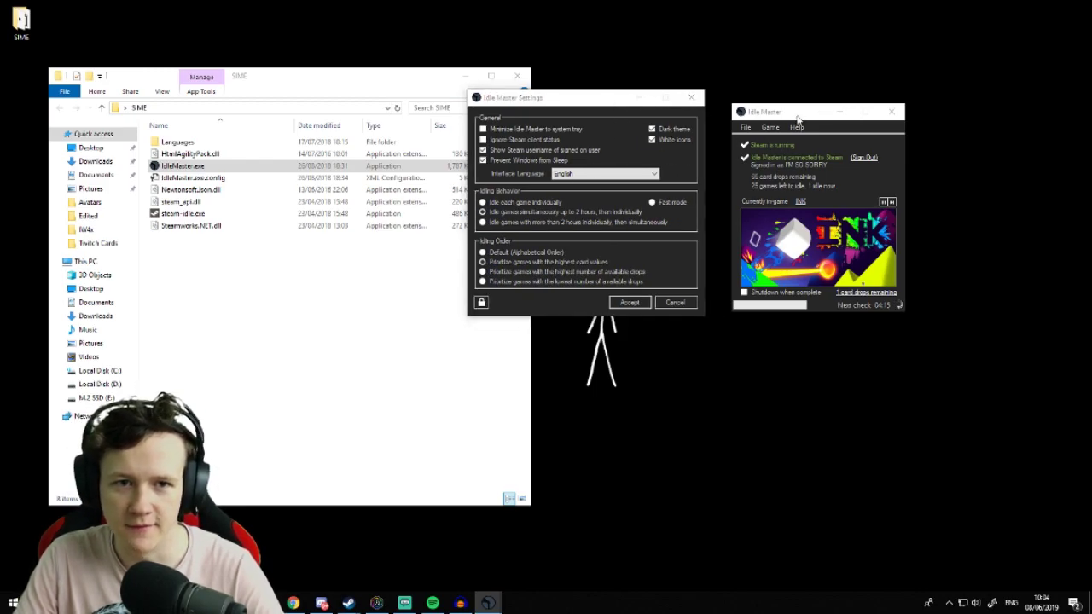
{"action": "left_click", "coordinate": [632, 303]}
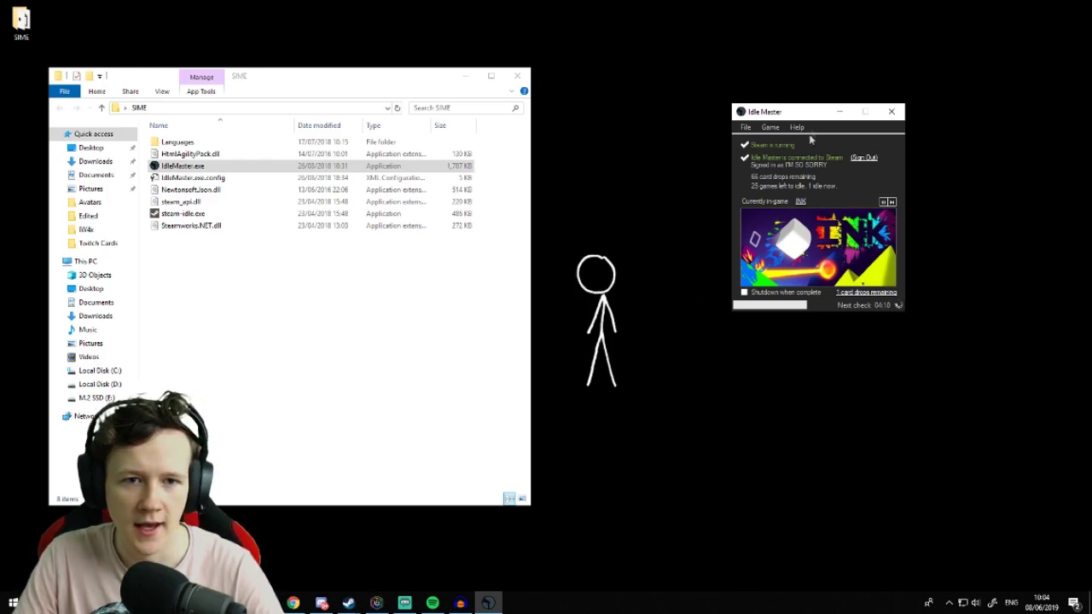
Arrange the Idle Master window and the Steam window showing the game library side by side.
{"action": "left_click_drag", "start_coordinate": [811, 112], "coordinate": [986, 23]}
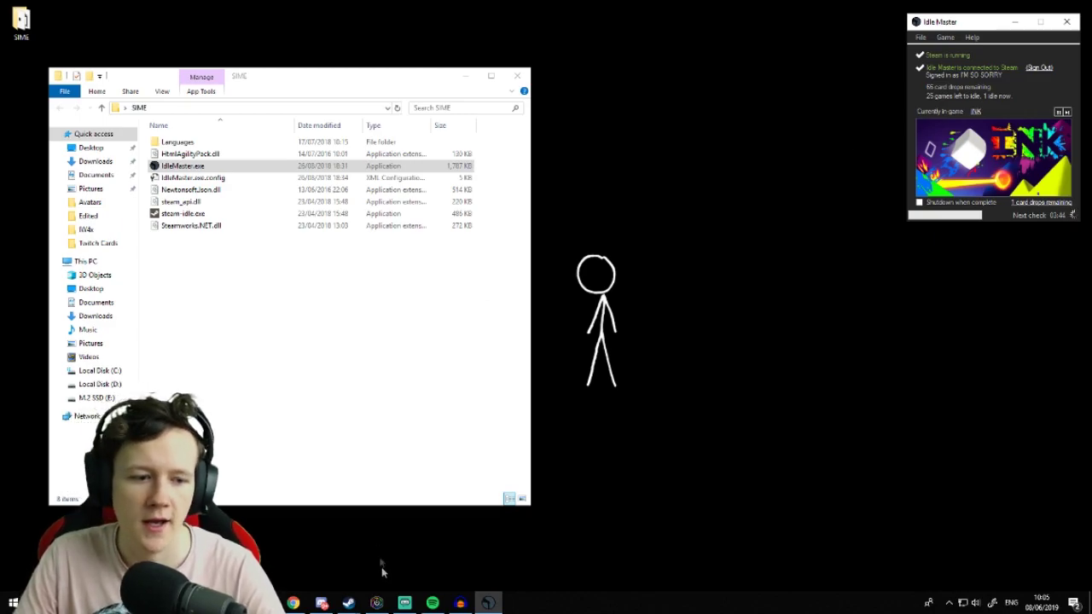
{"action": "mouse_move", "coordinate": [349, 602]}
{"action": "left_click", "coordinate": [392, 545]}
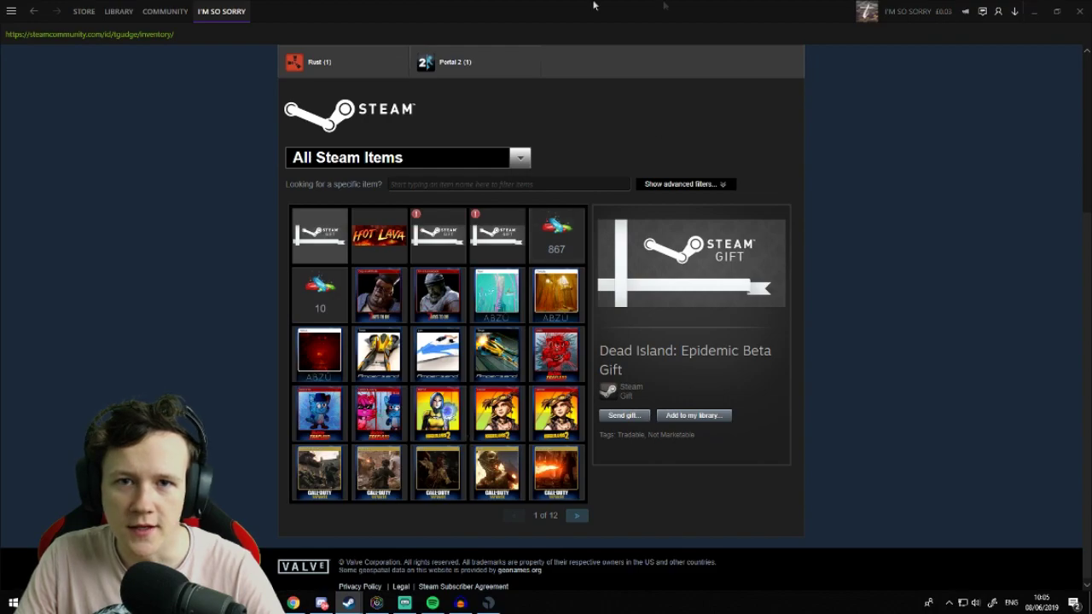
{"action": "left_click", "coordinate": [110, 29]}
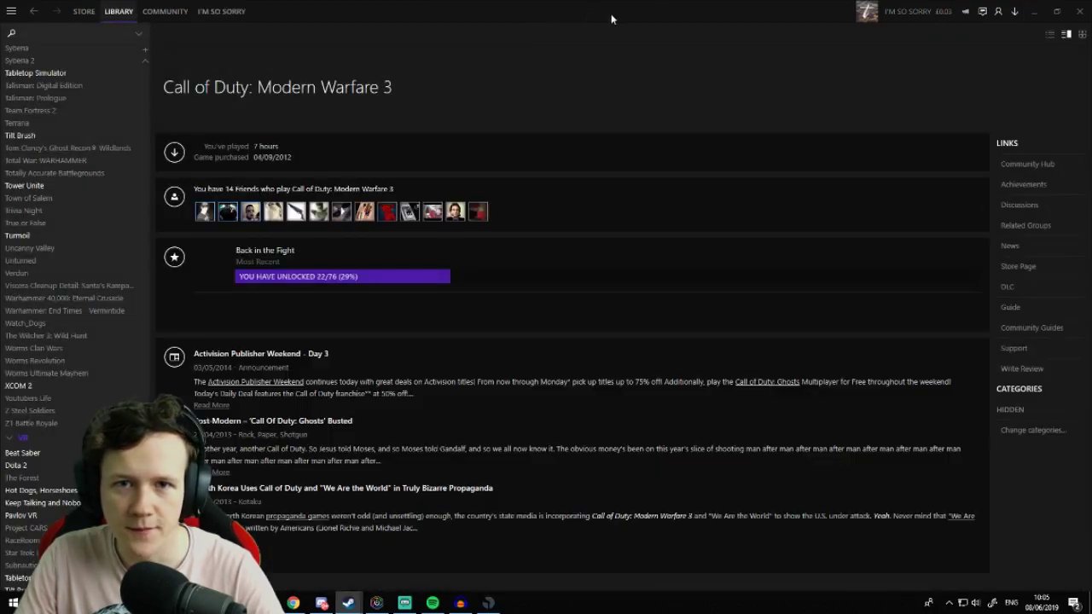
{"action": "left_click_drag", "start_coordinate": [610, 13], "coordinate": [408, 24]}
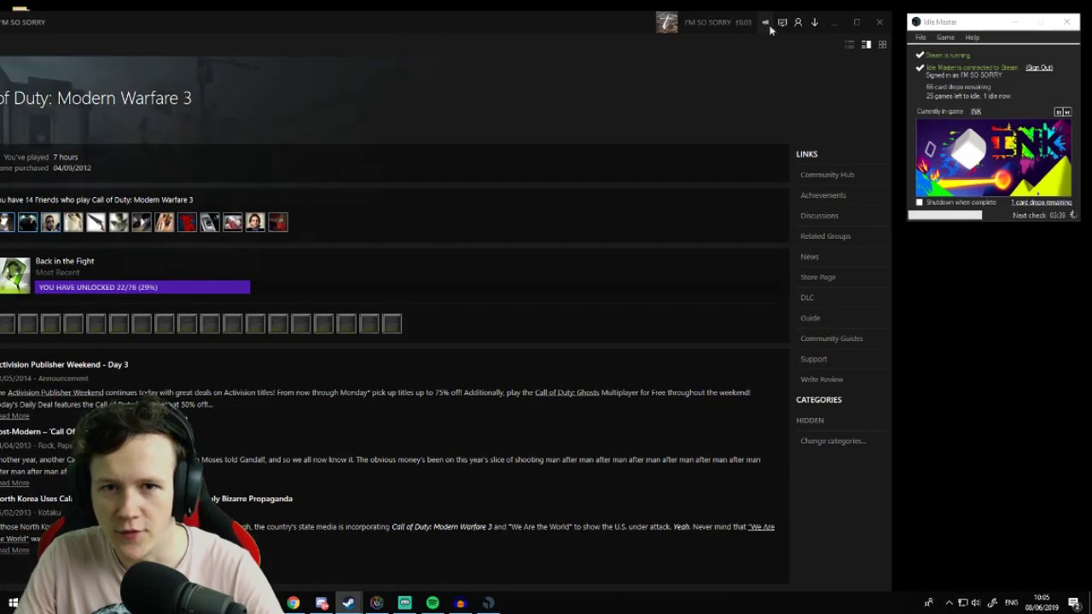
Skip through the queued games in Idle Master, from INK to the Schrödinger's Cat game.
{"action": "left_click", "coordinate": [1066, 111]}
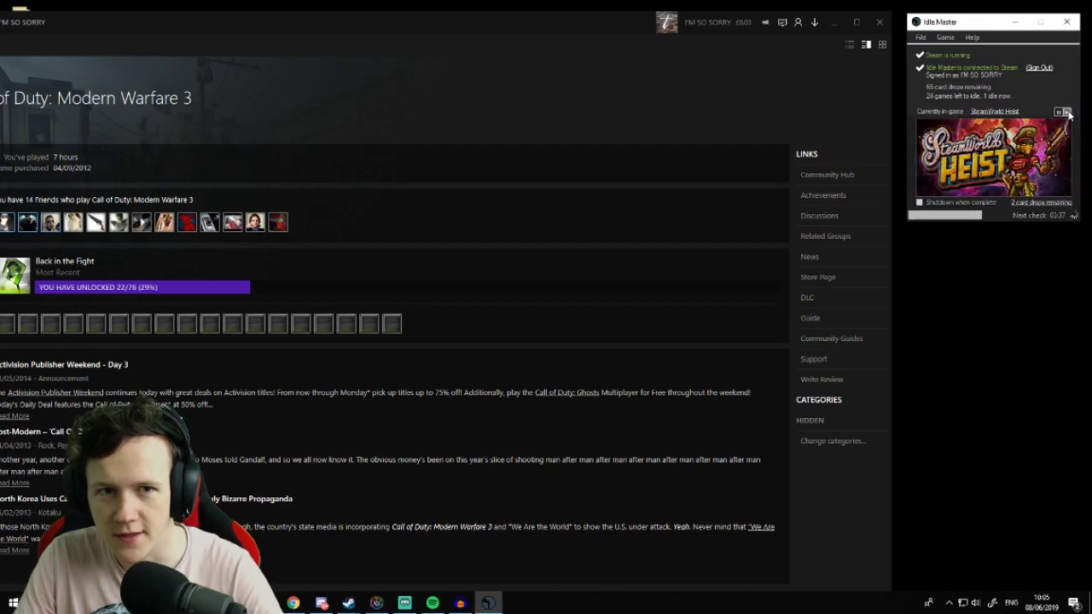
{"action": "left_click", "coordinate": [1067, 112]}
{"action": "left_click", "coordinate": [1067, 112]}
{"action": "left_click", "coordinate": [1067, 113]}
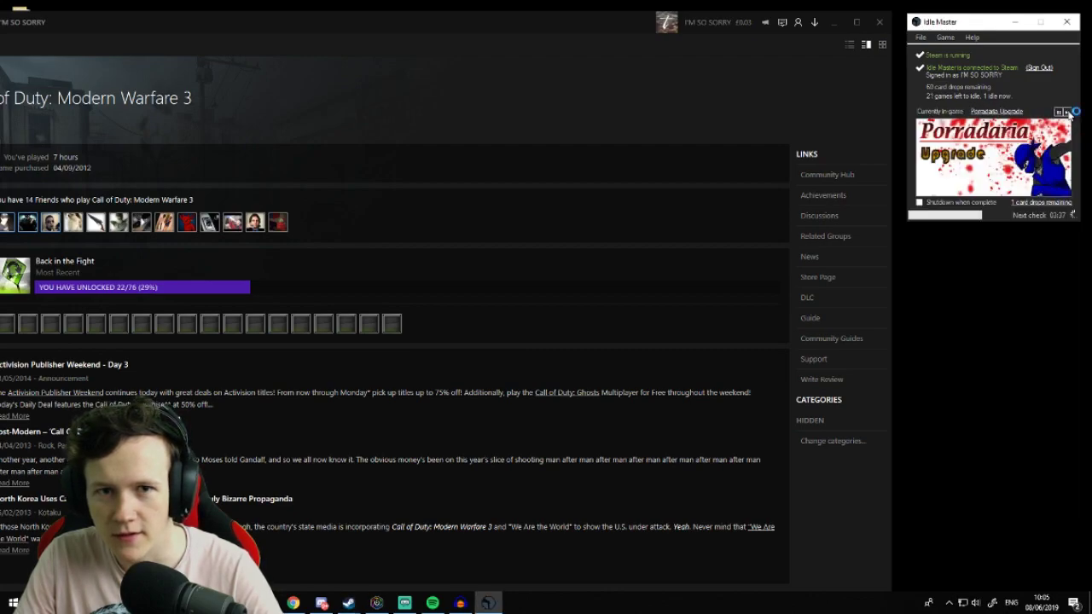
{"action": "left_click", "coordinate": [1067, 112]}
{"action": "left_click", "coordinate": [1068, 112]}
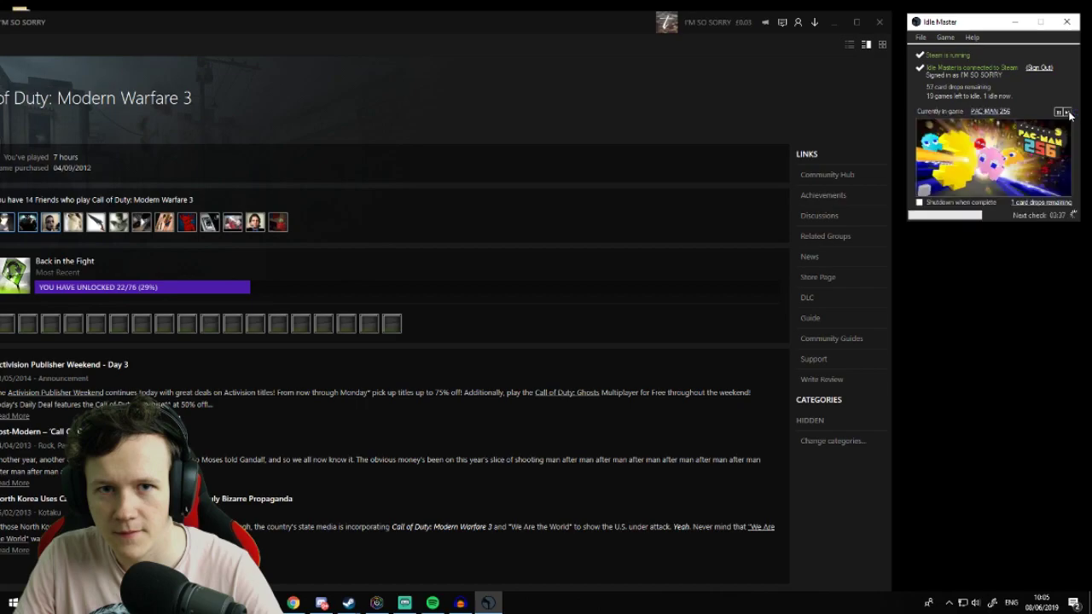
{"action": "left_click", "coordinate": [1067, 112]}
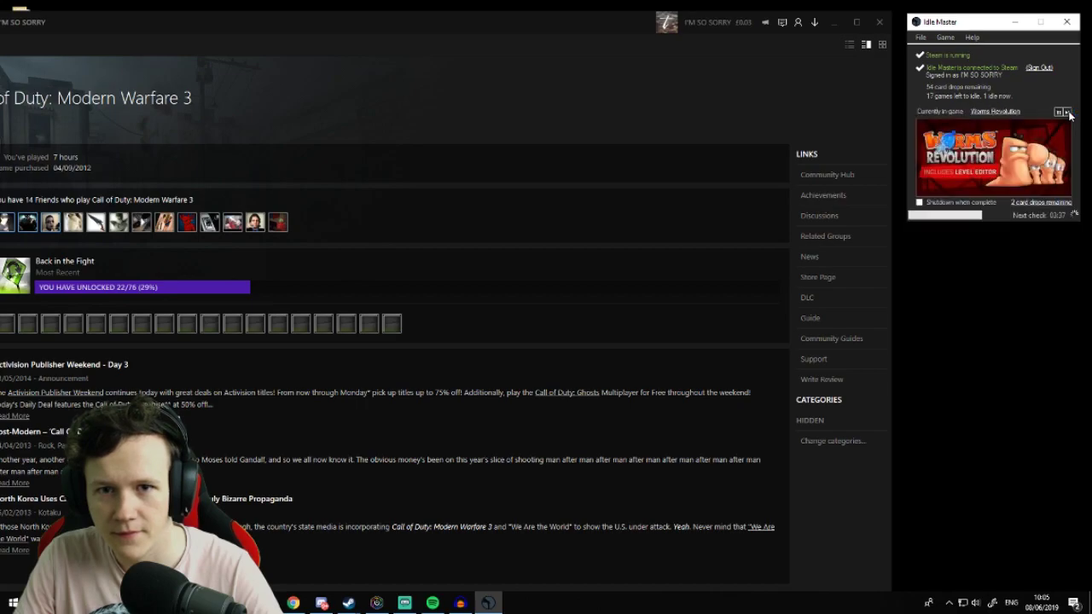
{"action": "left_click", "coordinate": [1066, 112]}
{"action": "left_click", "coordinate": [1066, 112]}
{"action": "left_click", "coordinate": [1066, 112]}
{"action": "left_click", "coordinate": [1066, 111]}
{"action": "left_click", "coordinate": [1066, 112]}
{"action": "left_click", "coordinate": [1066, 111]}
{"action": "left_click", "coordinate": [1066, 111]}
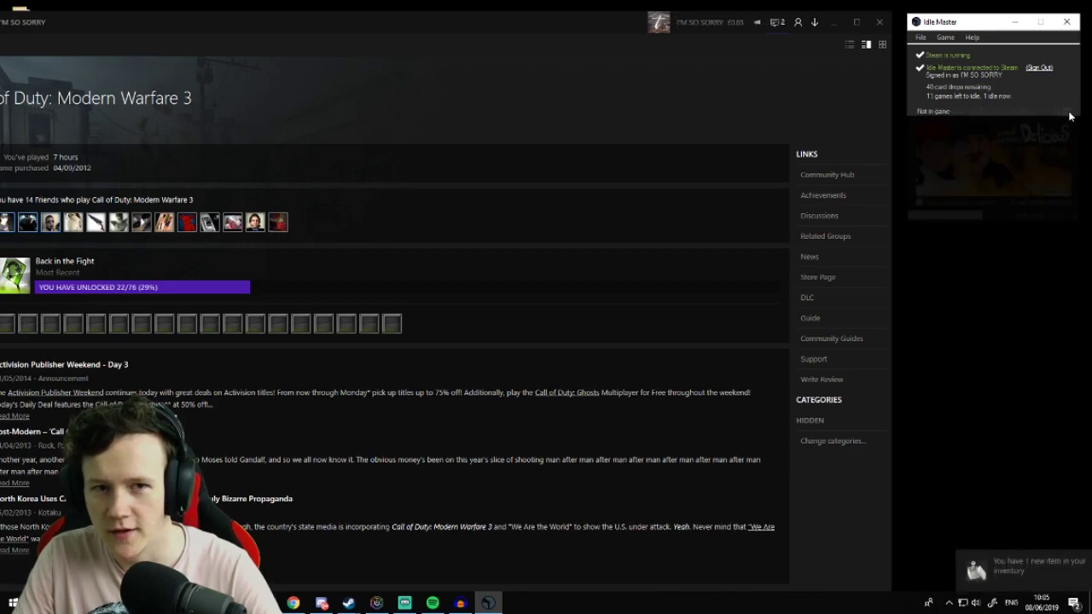
{"action": "left_click", "coordinate": [1066, 112]}
{"action": "left_click", "coordinate": [1066, 112]}
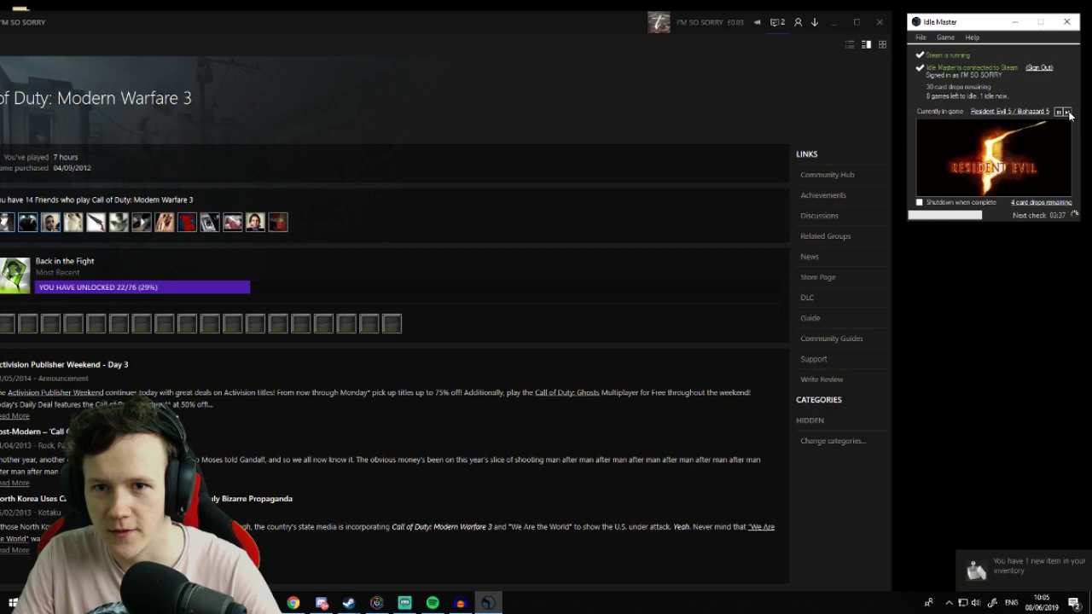
{"action": "left_click", "coordinate": [1066, 112]}
{"action": "left_click", "coordinate": [1066, 112]}
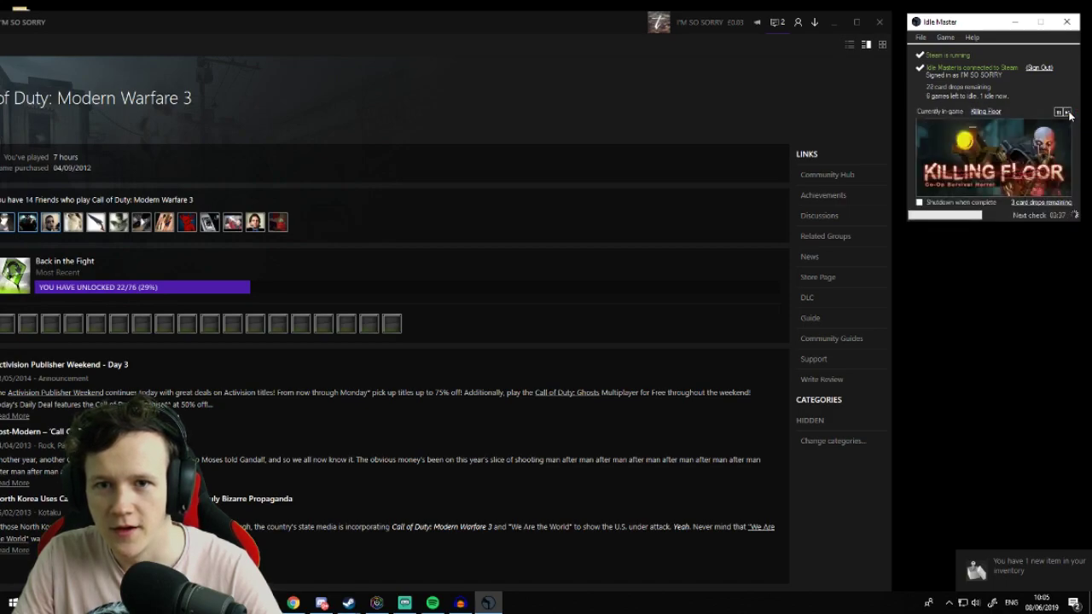
{"action": "left_click", "coordinate": [1066, 111]}
{"action": "left_click", "coordinate": [1066, 111]}
{"action": "left_click", "coordinate": [1066, 111]}
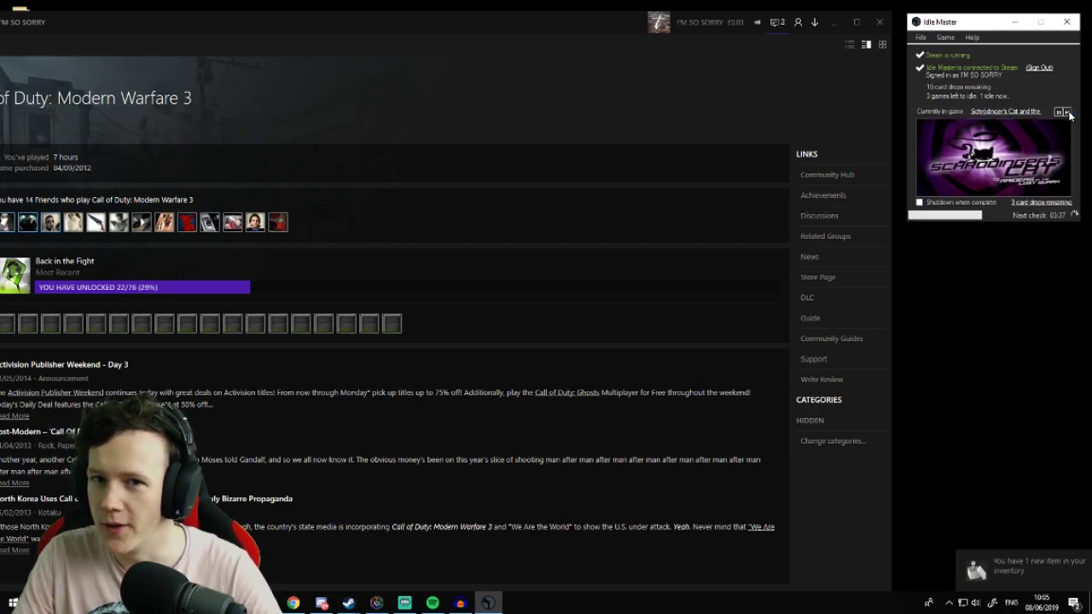
Skip through the queued games in Idle Master, from the Schrödinger's Cat game to Syberia.
{"action": "left_click", "coordinate": [1066, 111]}
{"action": "left_click", "coordinate": [1066, 112]}
{"action": "left_click", "coordinate": [1067, 113]}
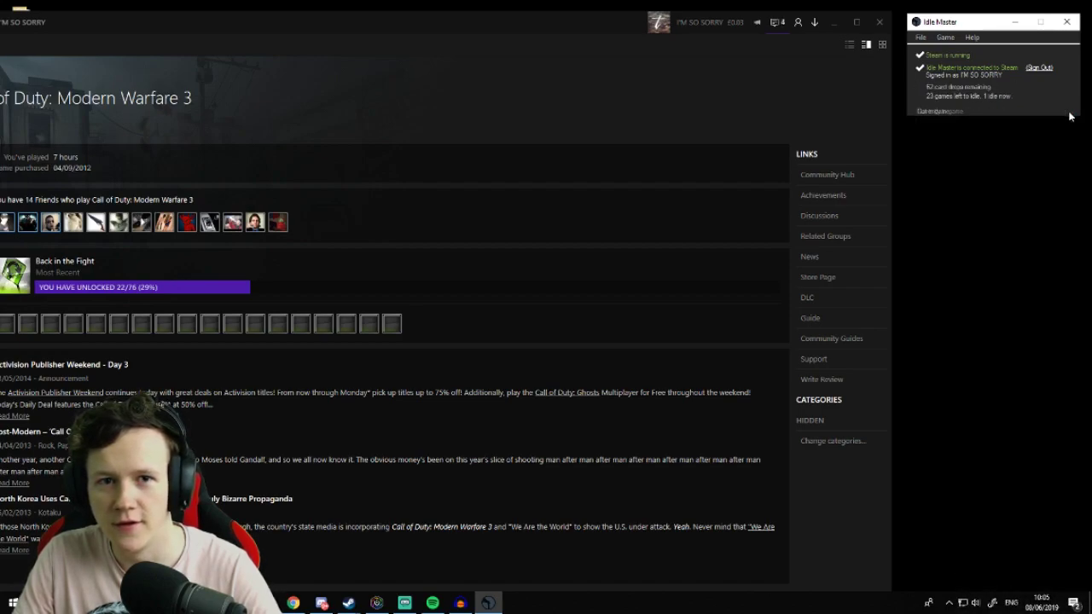
{"action": "left_click", "coordinate": [1067, 113]}
Check the new items in the Steam inventory, dismiss their notice and minimize Steam, keeping Idle Master in view.
{"action": "left_click", "coordinate": [776, 21]}
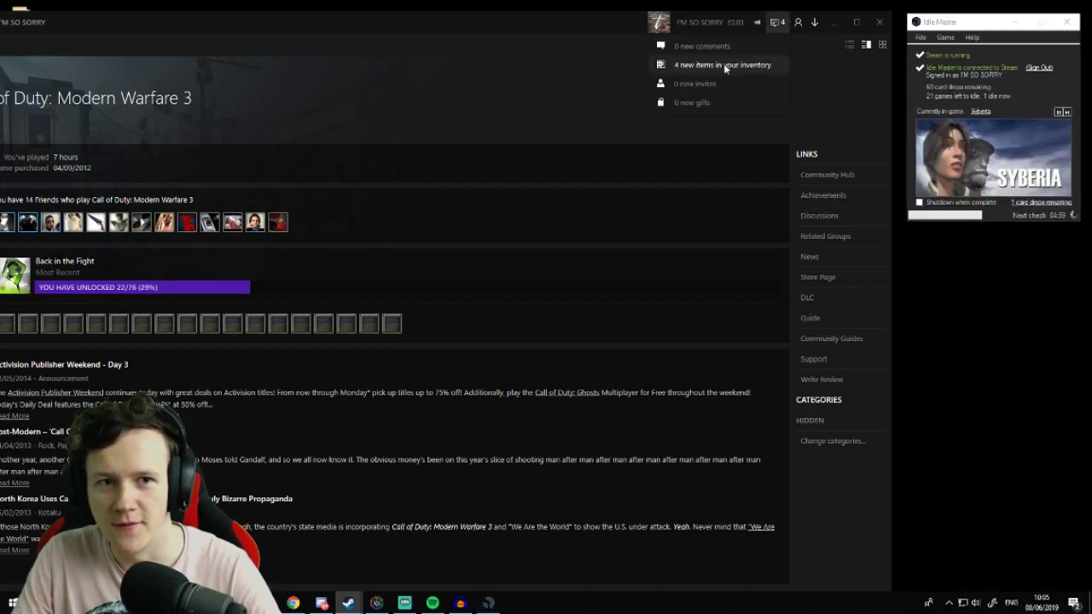
{"action": "left_click", "coordinate": [725, 65]}
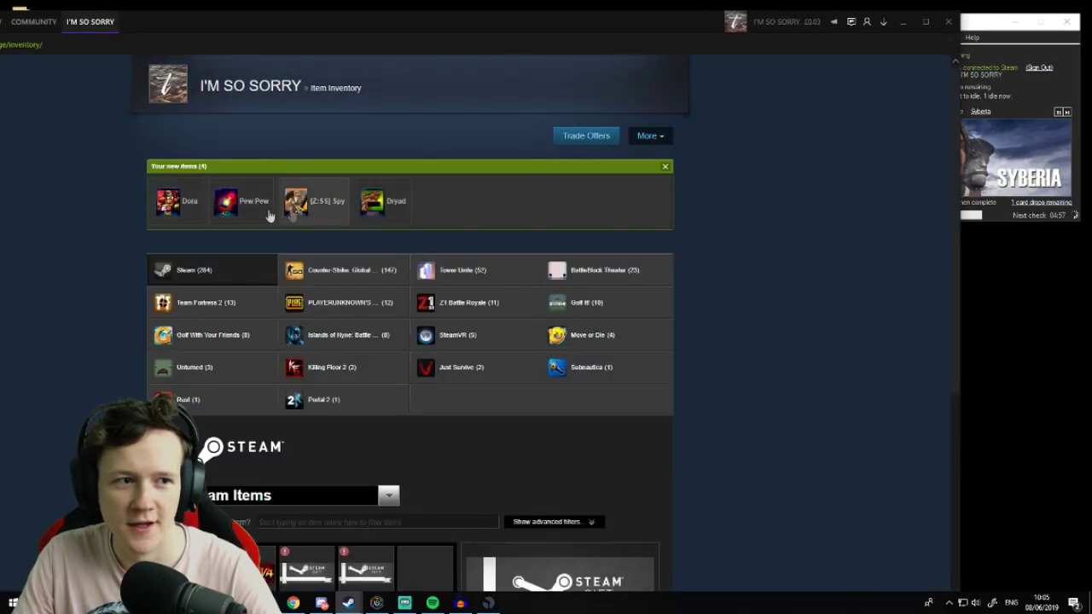
{"action": "left_click", "coordinate": [665, 166]}
{"action": "left_click", "coordinate": [903, 23]}
{"action": "left_click_drag", "start_coordinate": [936, 23], "coordinate": [930, 25]}
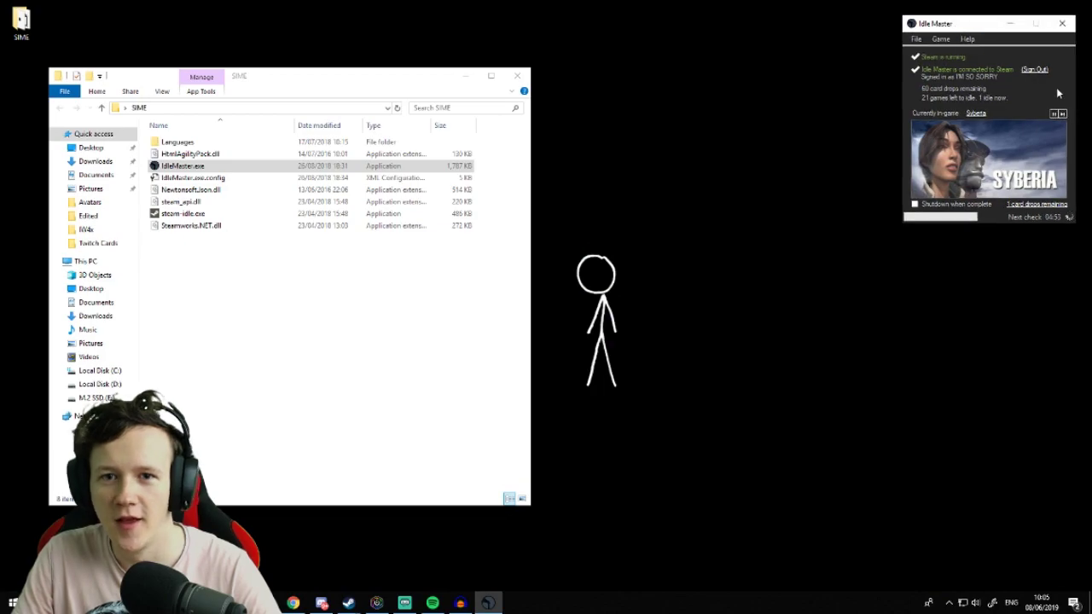
Show the repeating mouse-click macro Macro 1 in iCUE and skip Idle Master's games from Syberia to Sometimes: Success Requires.
{"action": "left_click", "coordinate": [376, 603]}
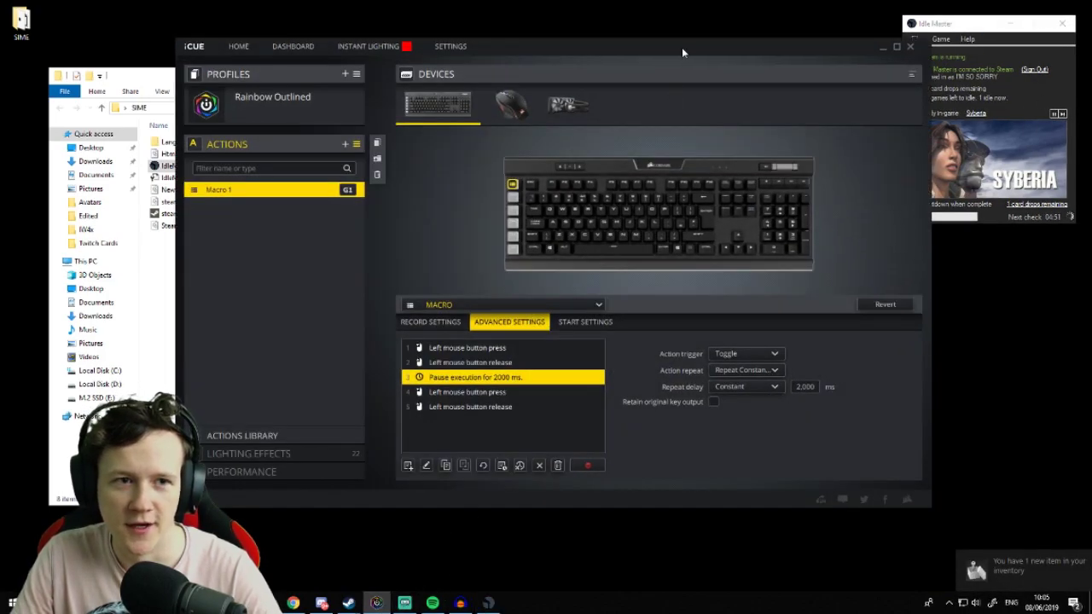
{"action": "left_click_drag", "start_coordinate": [679, 49], "coordinate": [611, 49]}
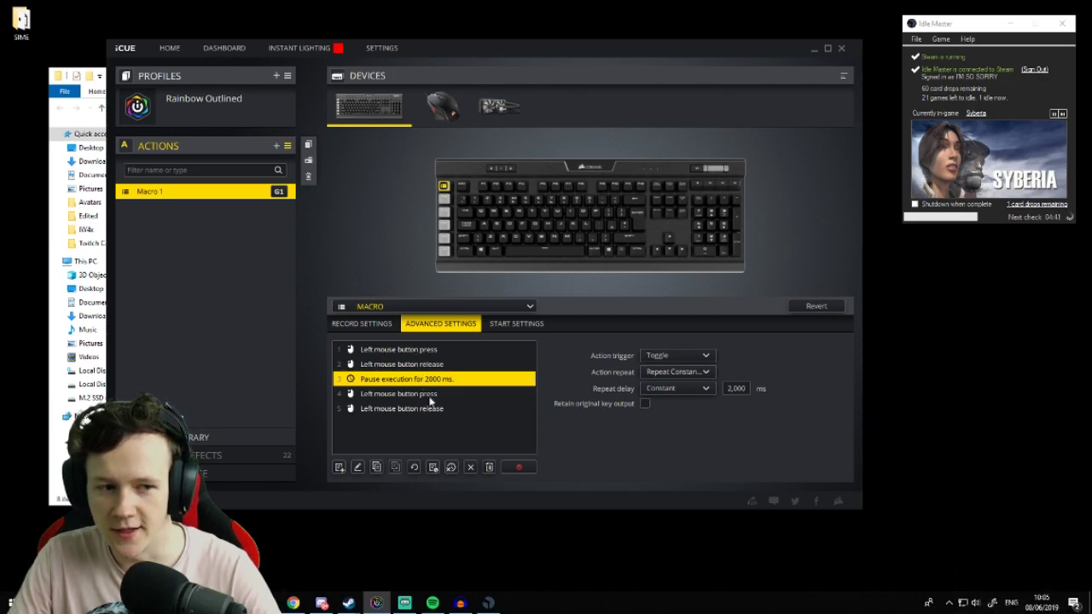
{"action": "left_click", "coordinate": [1062, 114]}
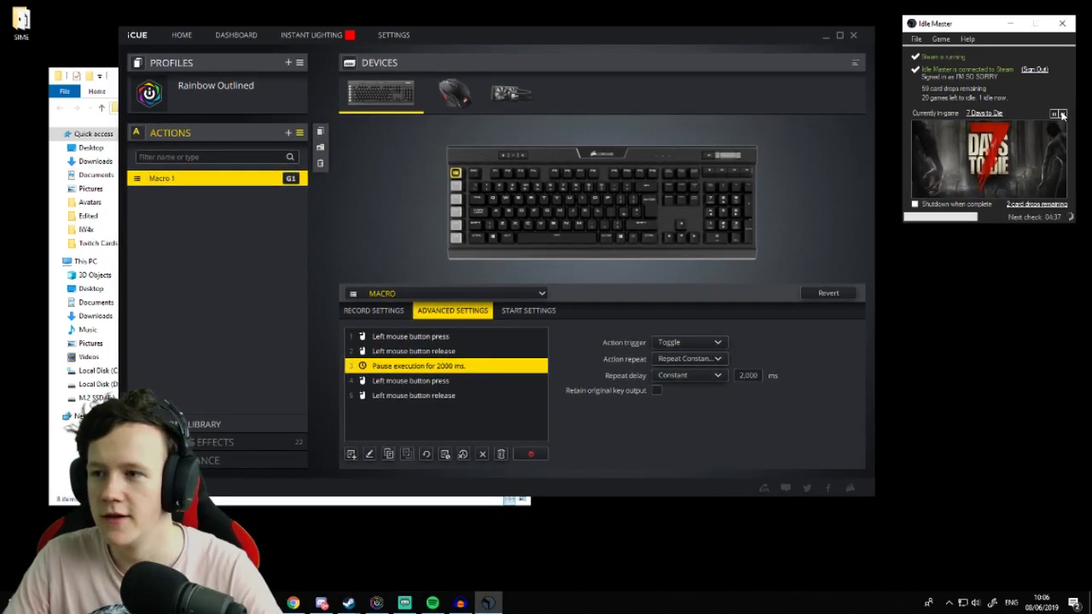
{"action": "left_click", "coordinate": [1062, 114]}
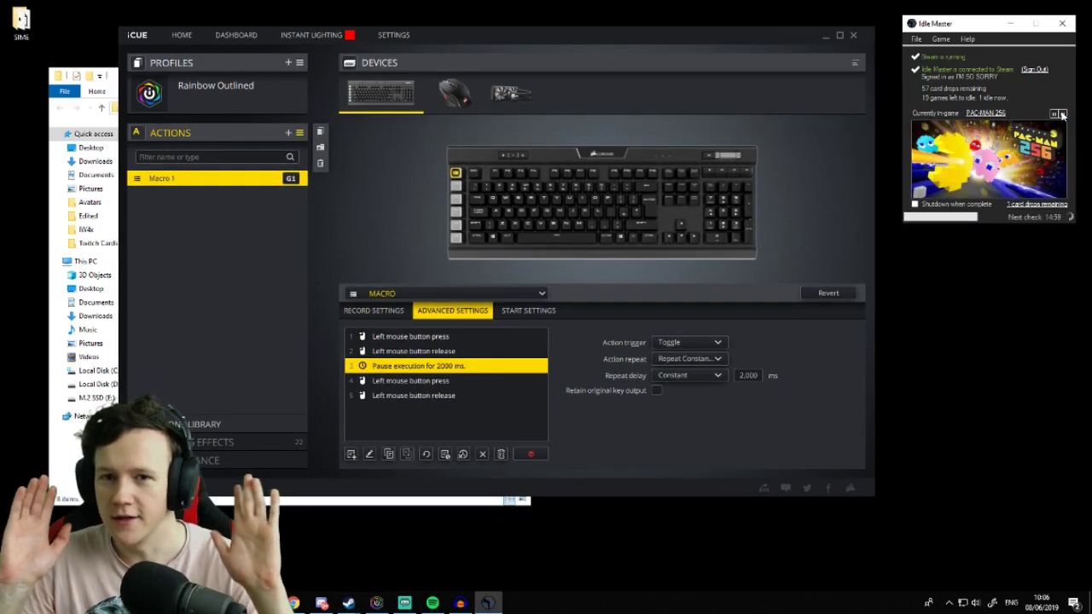
{"action": "left_click", "coordinate": [1062, 115]}
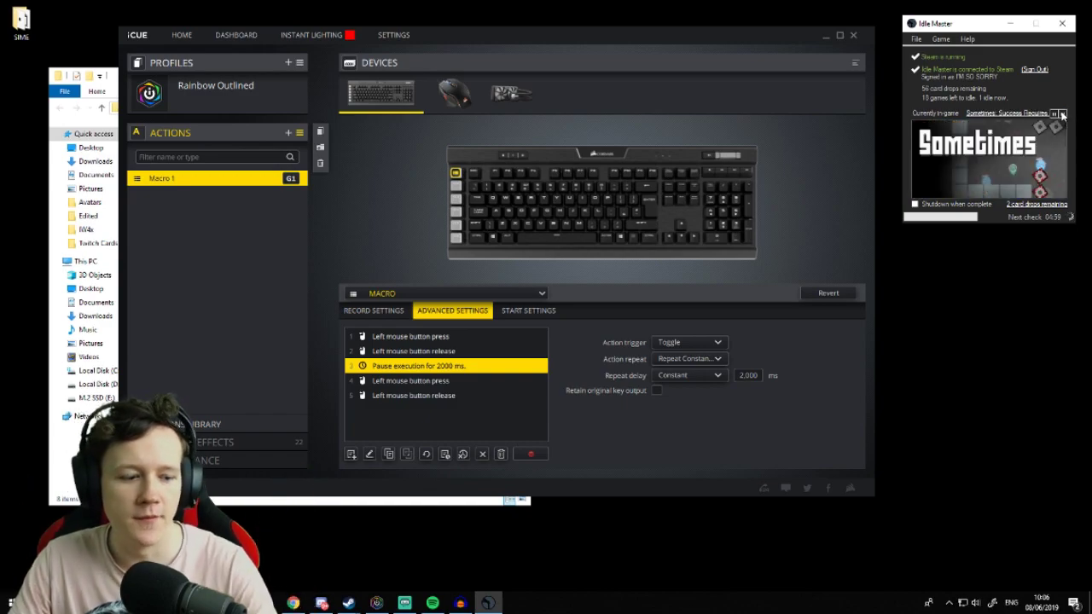
Bring back the Steam inventory beside Idle Master and keep skipping the queued games at intervals until SteamWorld Dig.
{"action": "mouse_move", "coordinate": [348, 602]}
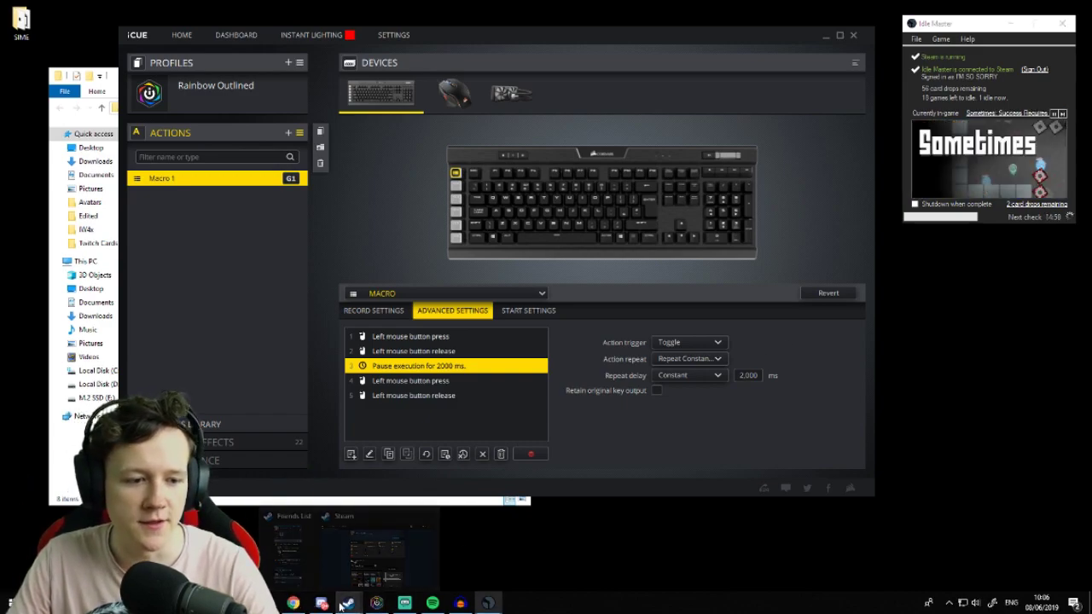
{"action": "left_click", "coordinate": [383, 552]}
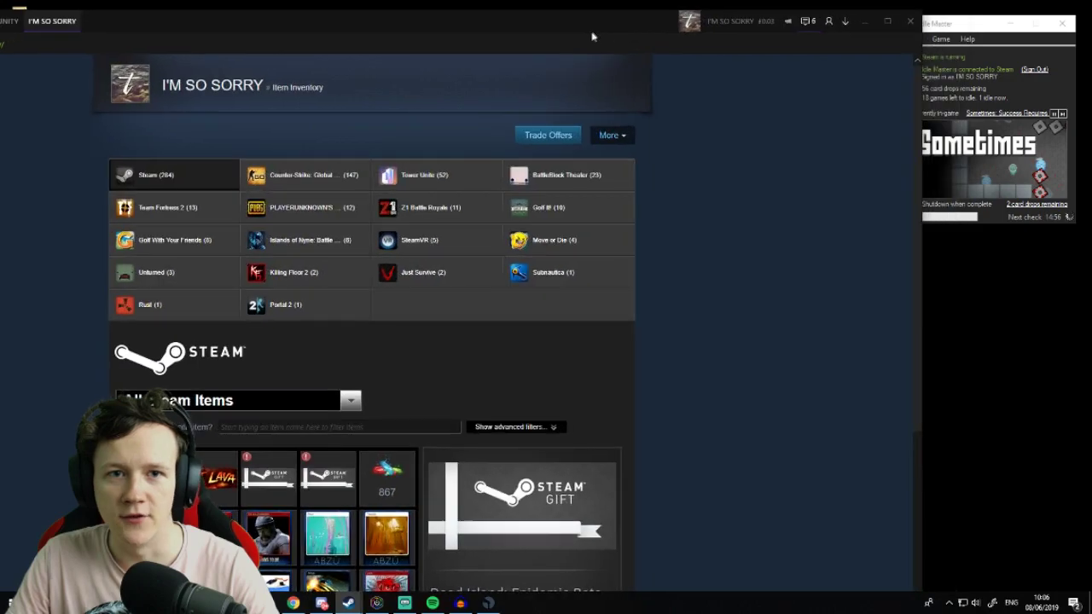
{"action": "left_click", "coordinate": [1063, 114]}
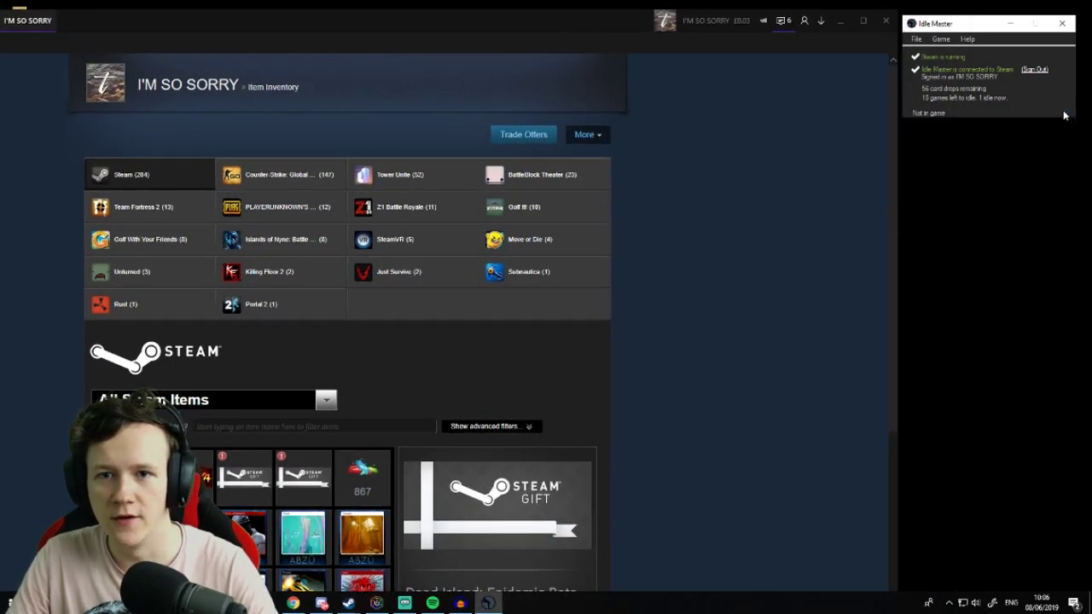
{"action": "left_click", "coordinate": [1062, 114]}
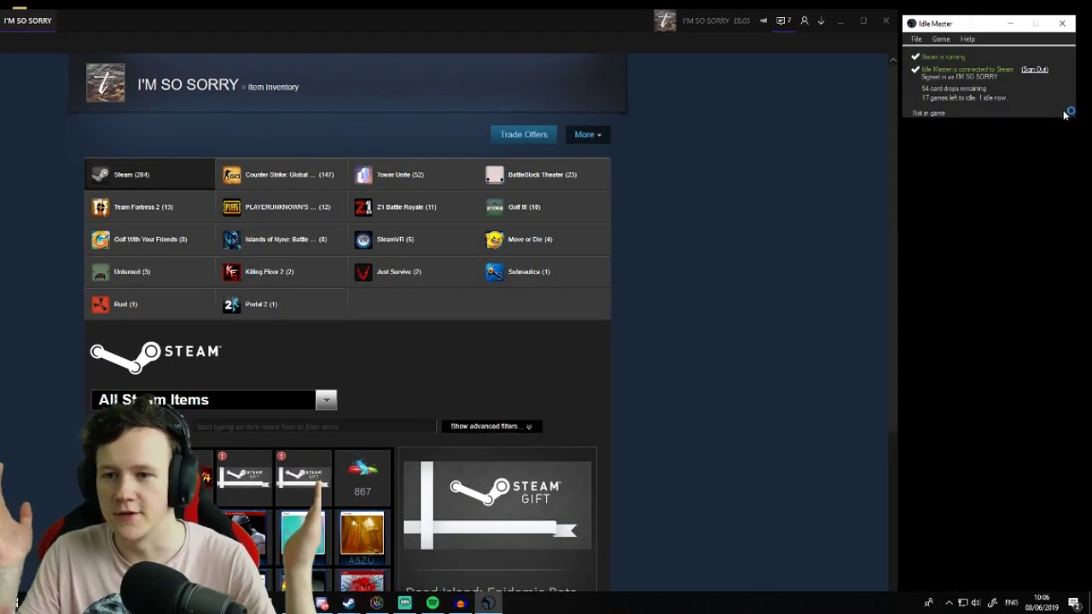
{"action": "left_click", "coordinate": [1062, 115]}
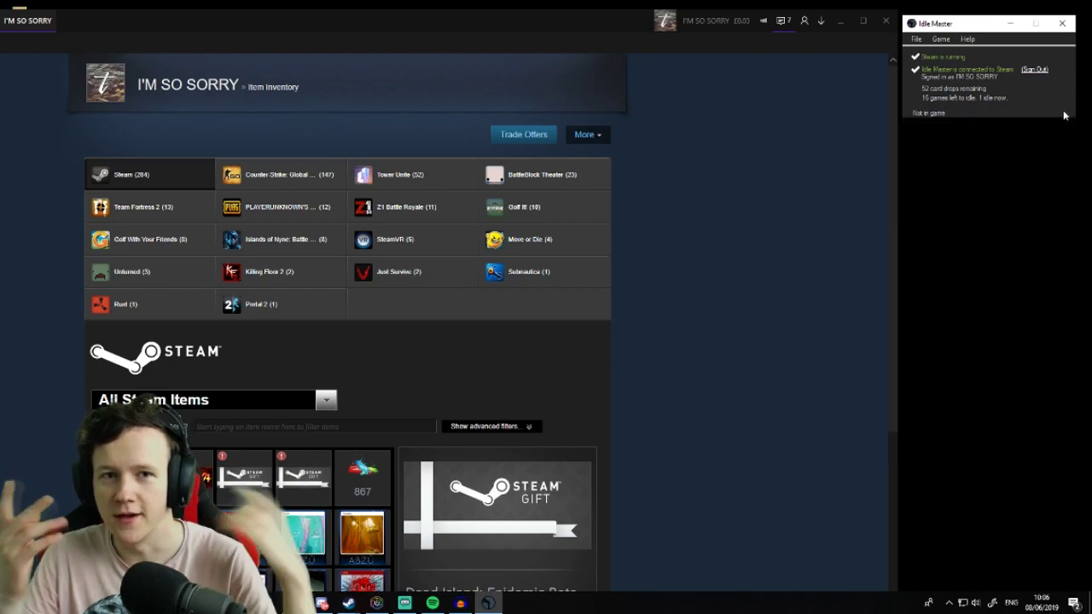
{"action": "left_click", "coordinate": [1063, 115]}
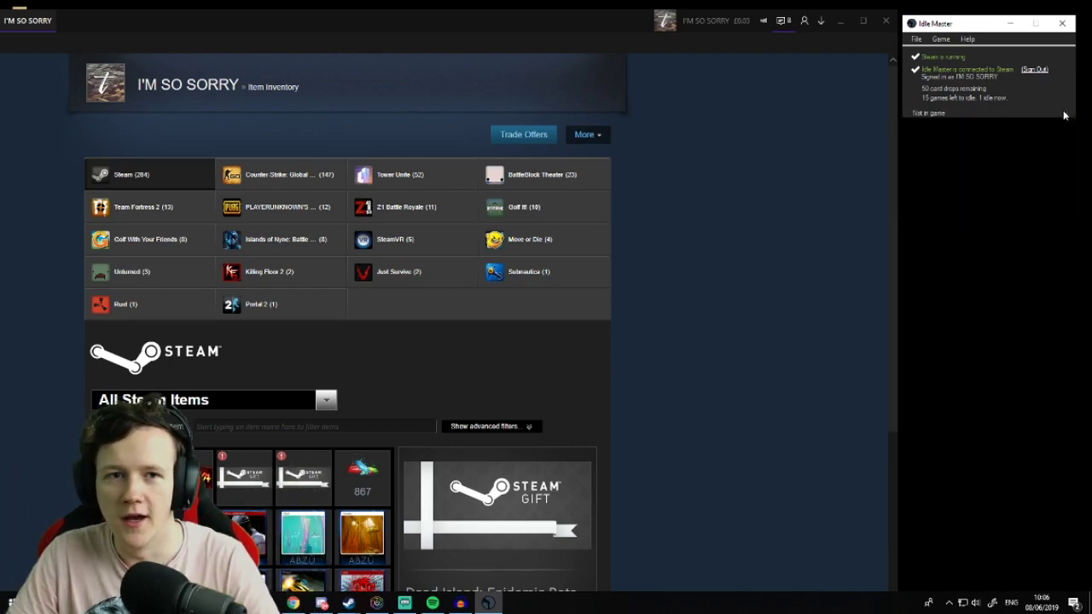
{"action": "left_click", "coordinate": [1063, 114]}
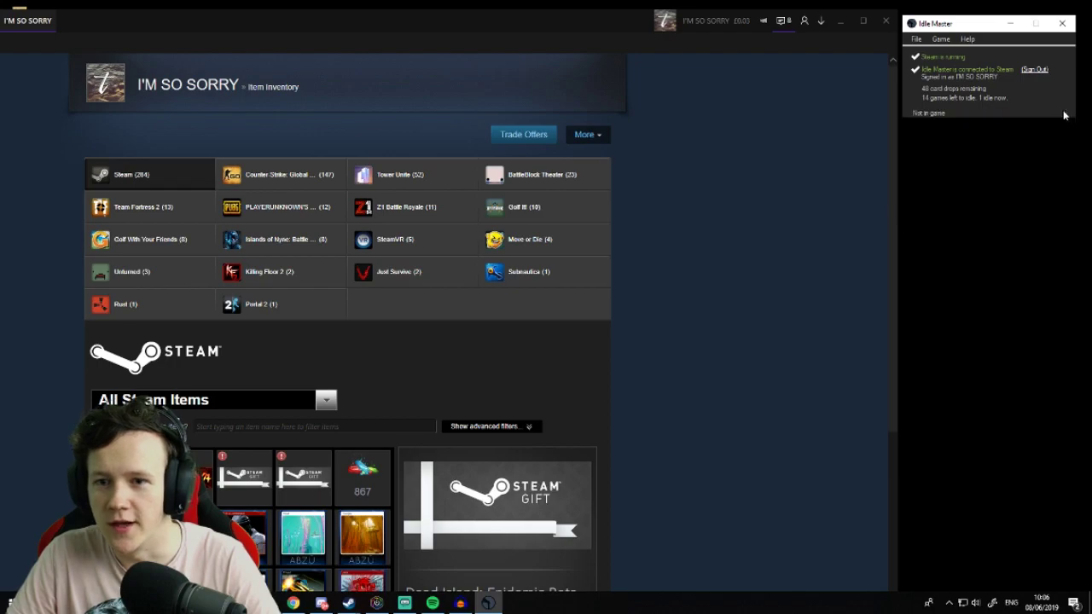
{"action": "left_click", "coordinate": [1062, 114]}
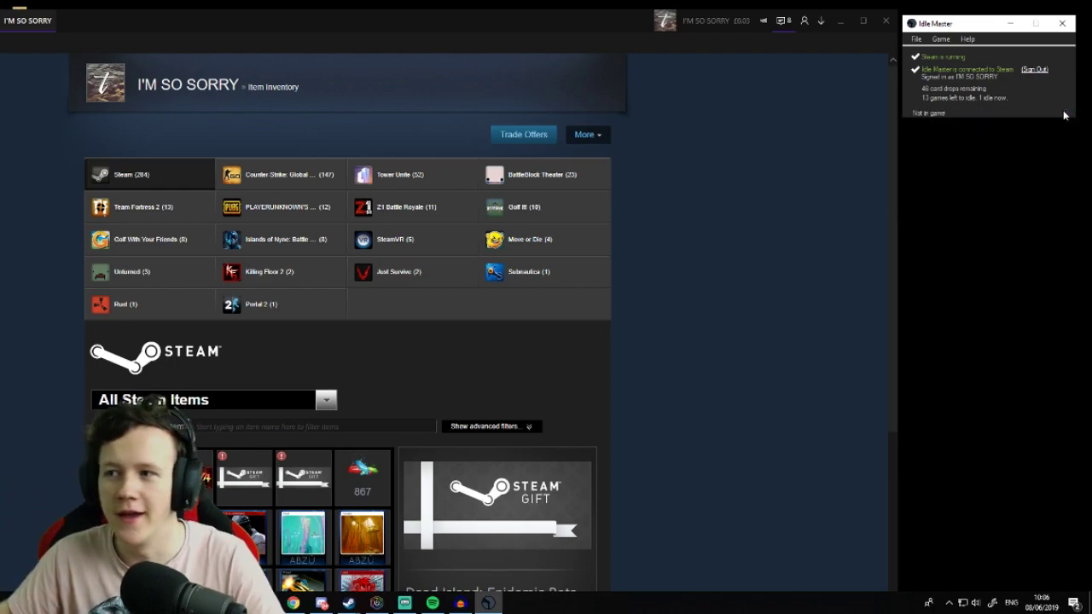
{"action": "left_click", "coordinate": [1063, 114]}
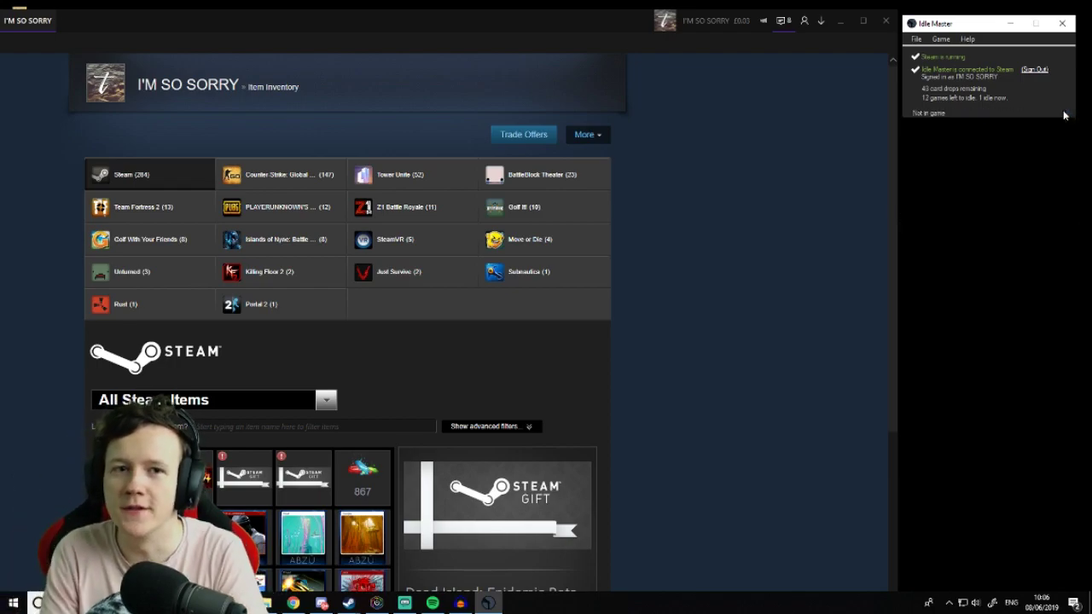
{"action": "left_click", "coordinate": [1063, 114]}
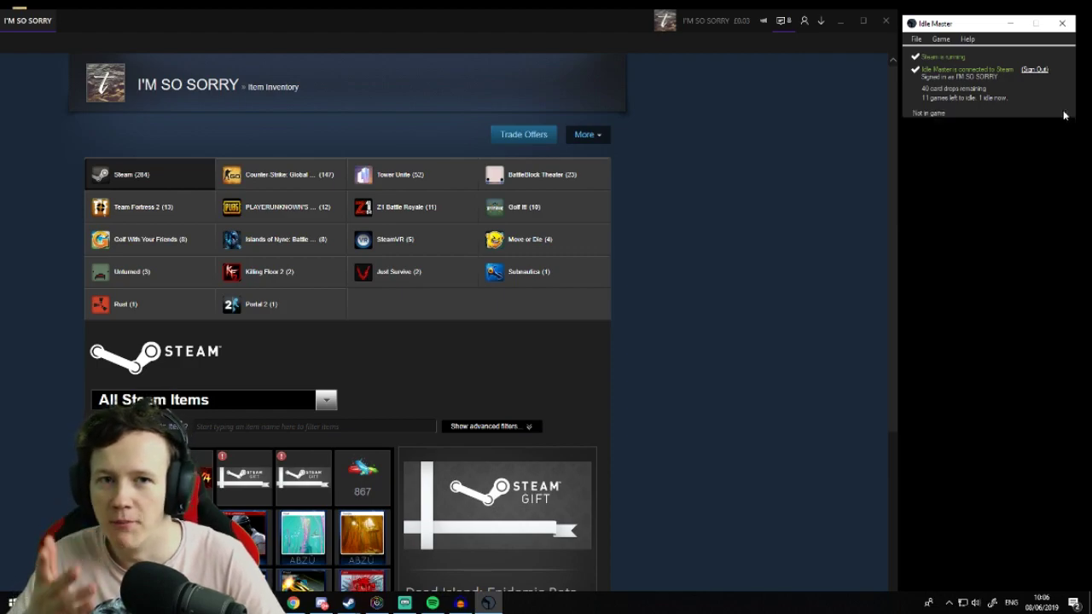
{"action": "left_click", "coordinate": [1062, 114]}
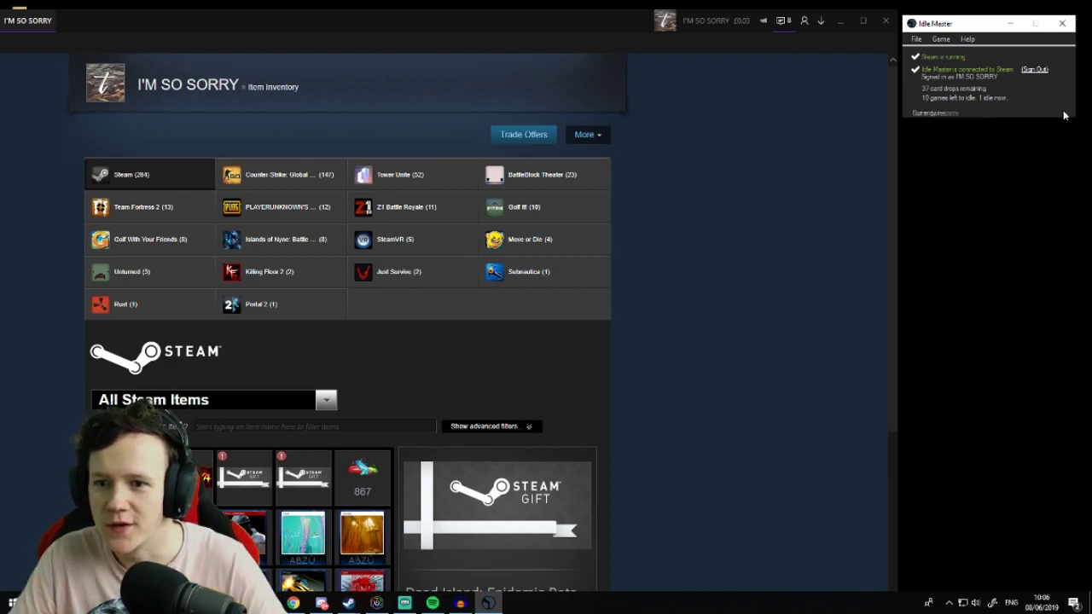
{"action": "left_click", "coordinate": [1062, 114]}
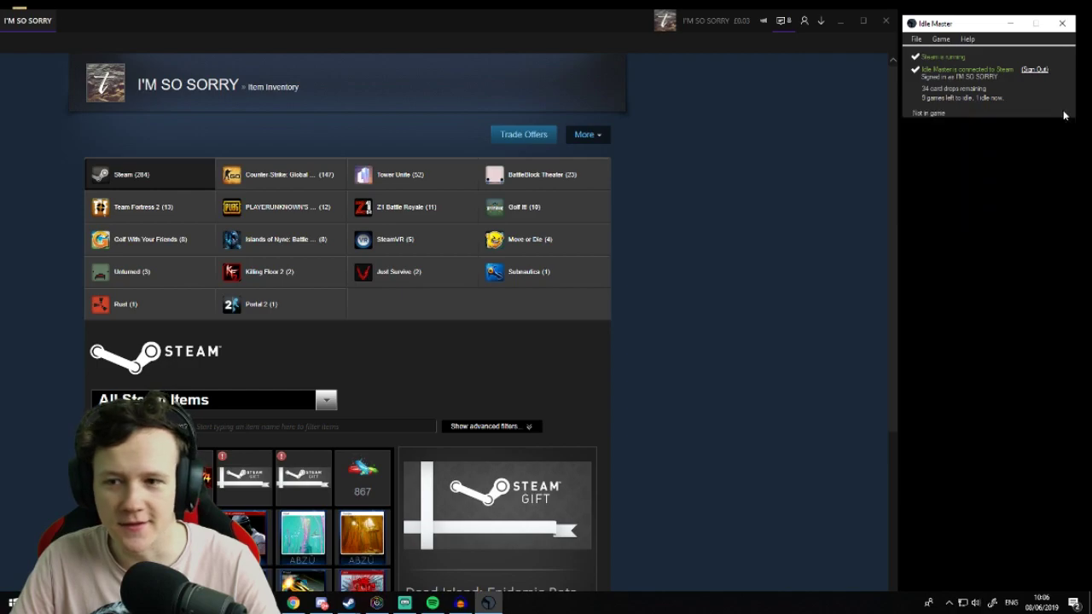
{"action": "left_click", "coordinate": [1062, 114]}
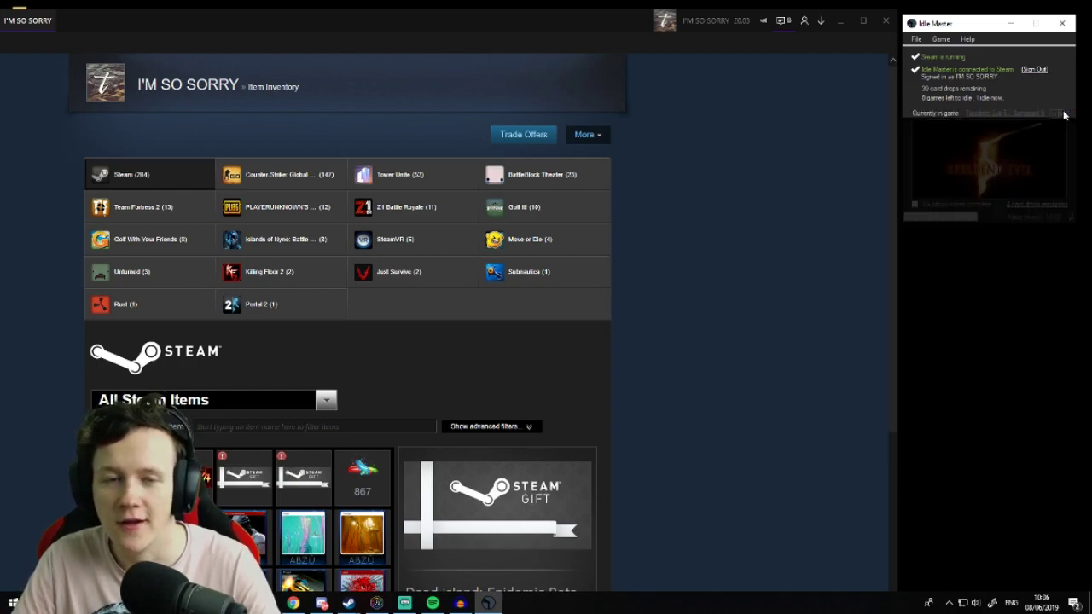
{"action": "left_click", "coordinate": [1062, 114]}
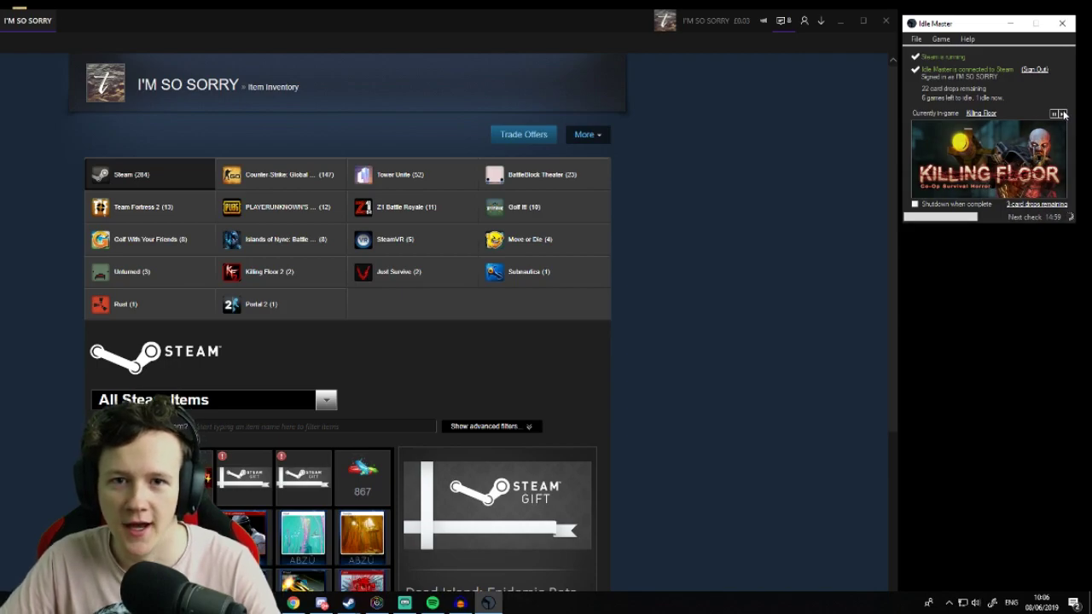
{"action": "left_click", "coordinate": [1063, 114]}
{"action": "left_click", "coordinate": [1063, 114]}
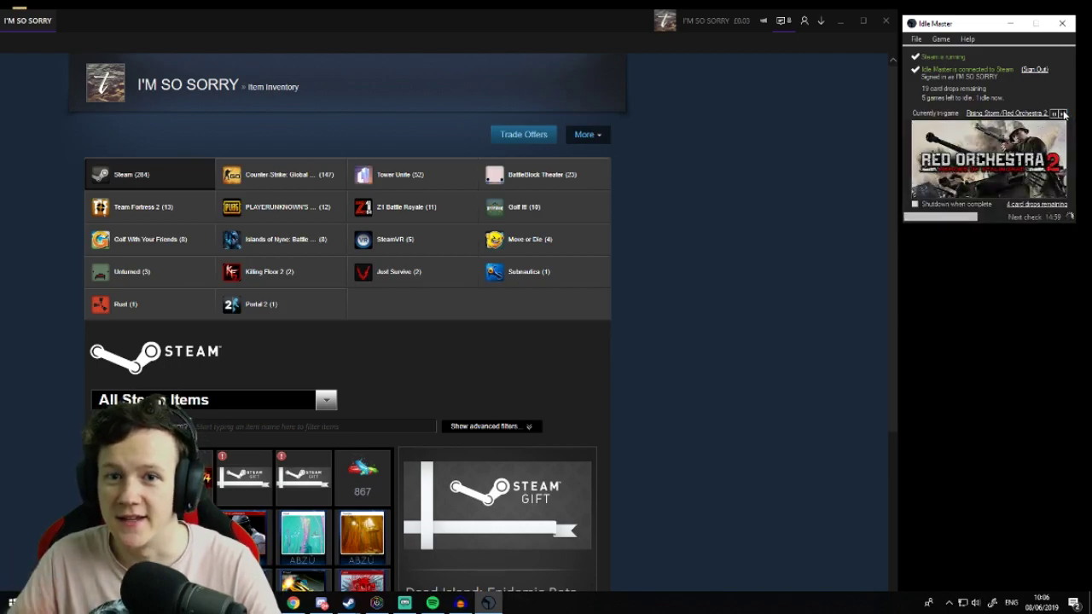
{"action": "left_click", "coordinate": [1063, 114]}
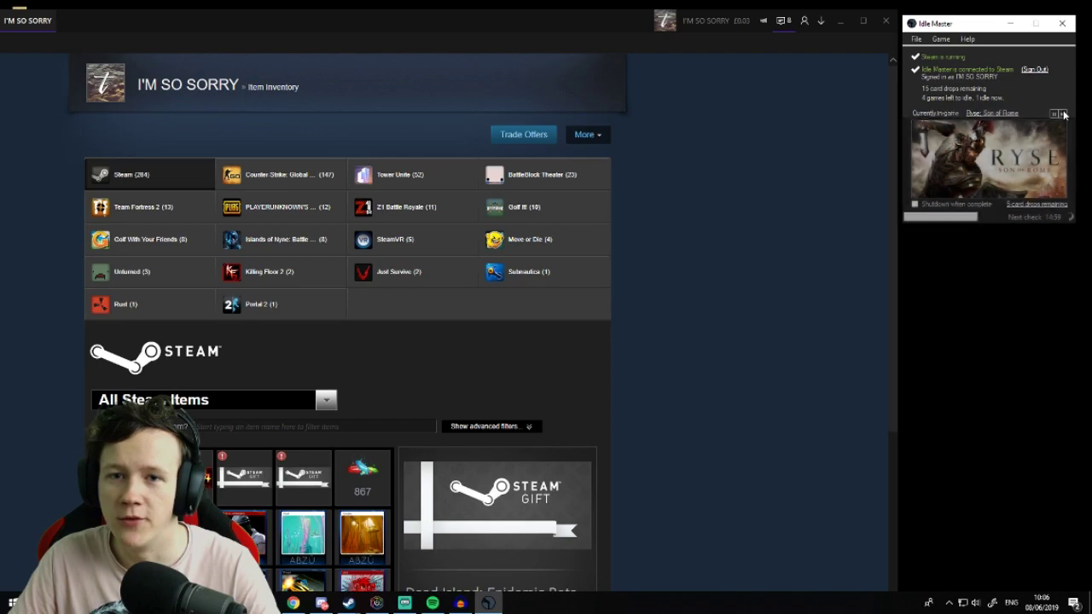
{"action": "left_click", "coordinate": [1062, 114]}
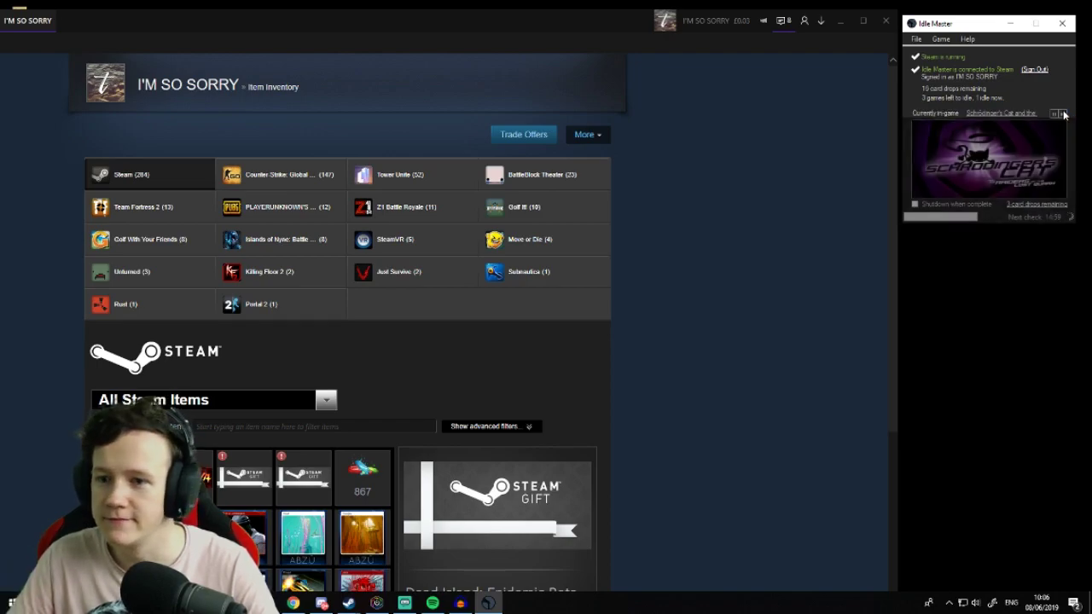
{"action": "left_click", "coordinate": [1063, 114]}
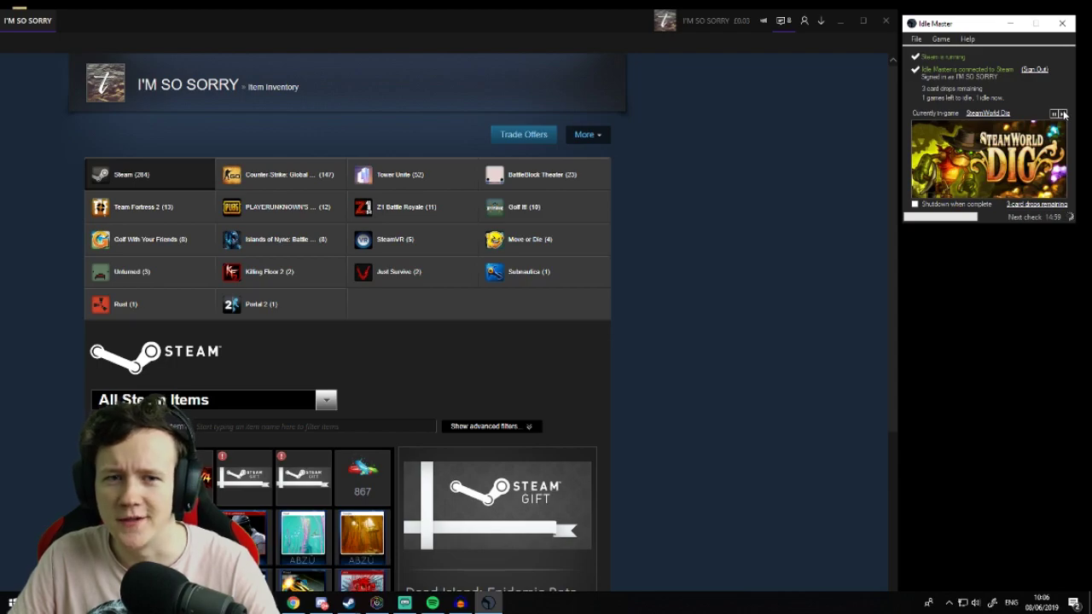
Skip from SteamWorld Dig into a fresh pass of the queue, from Z Steel Soldiers to the Schrödinger's Cat game.
{"action": "left_click", "coordinate": [1063, 115]}
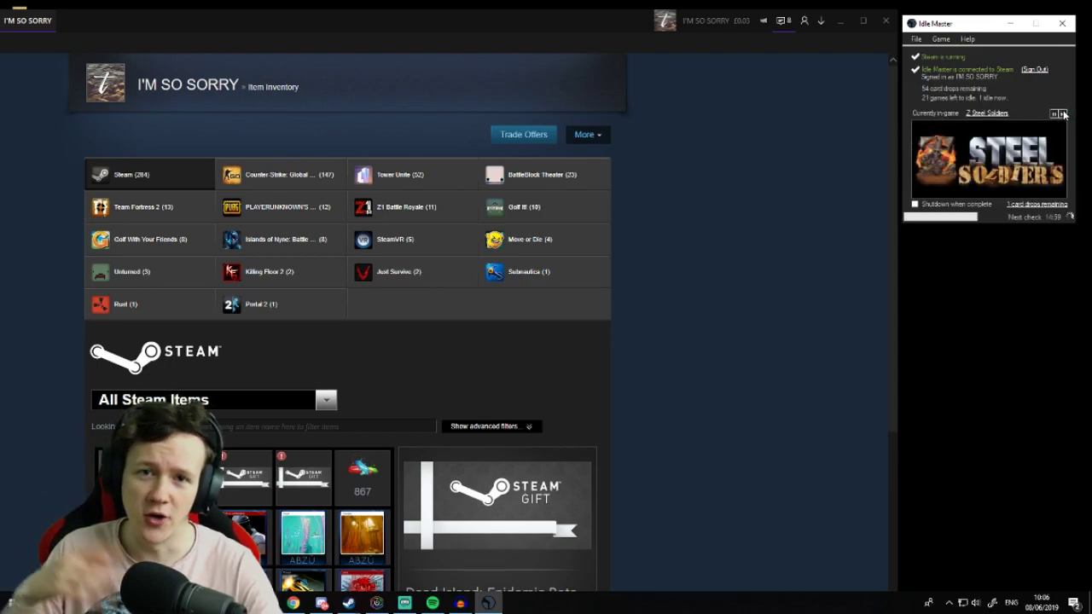
{"action": "left_click", "coordinate": [1062, 114]}
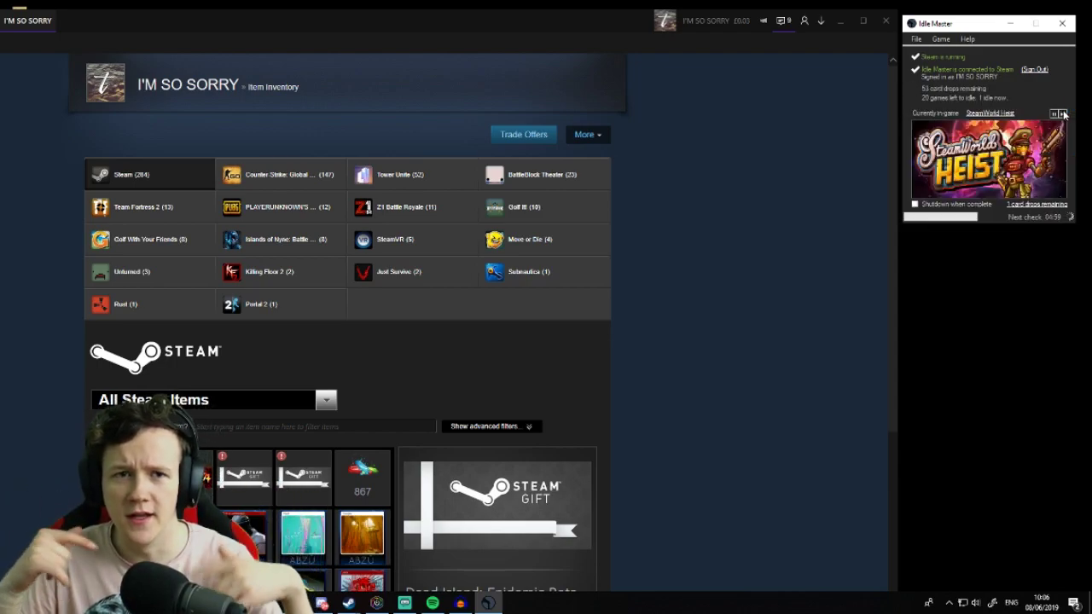
{"action": "left_click", "coordinate": [1062, 114]}
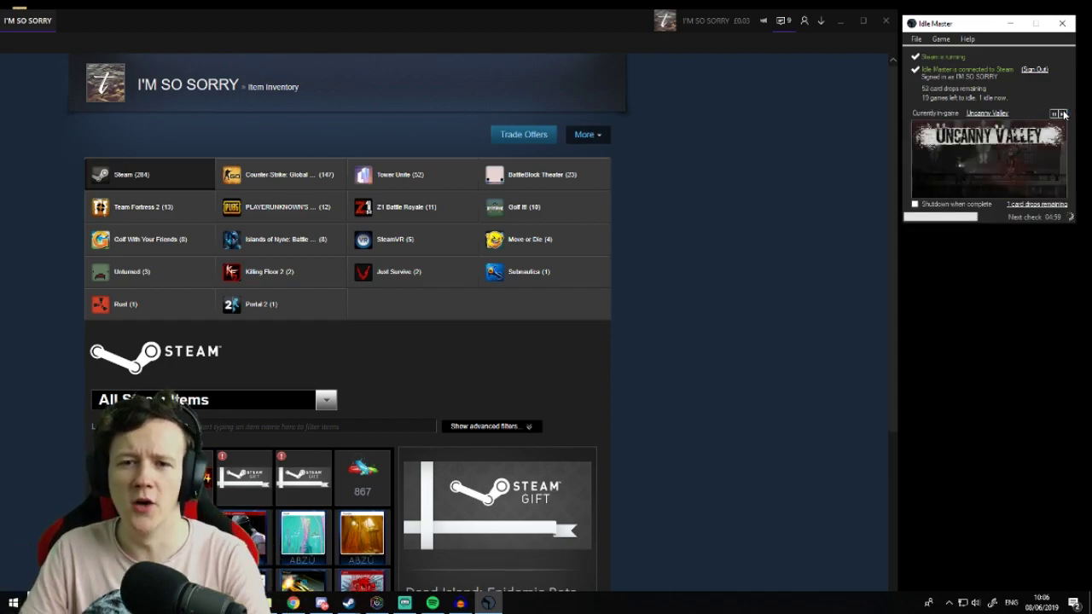
{"action": "left_click", "coordinate": [1063, 114]}
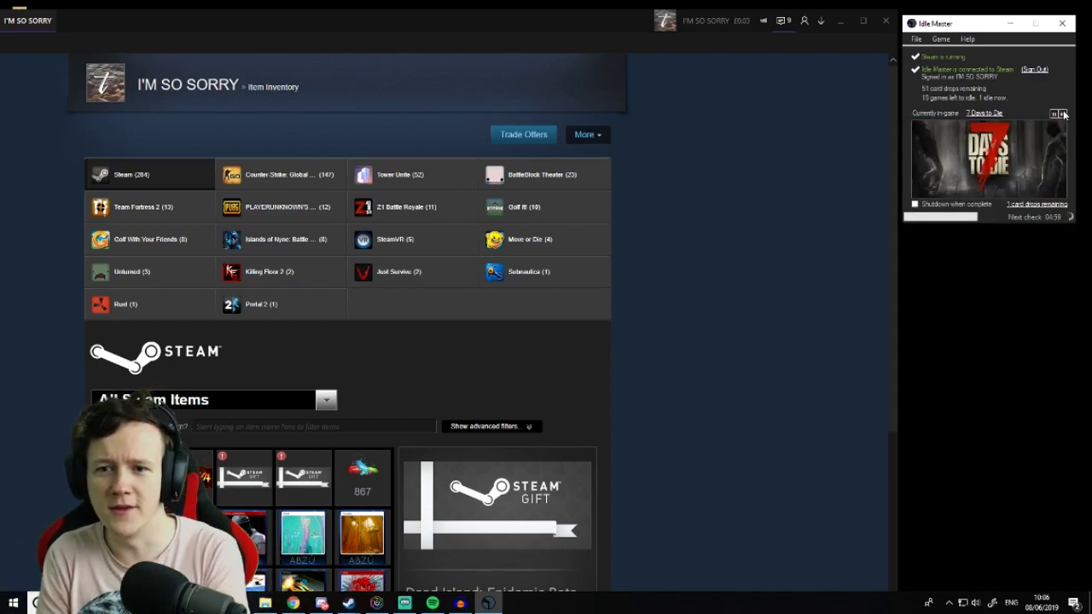
{"action": "left_click", "coordinate": [1063, 114]}
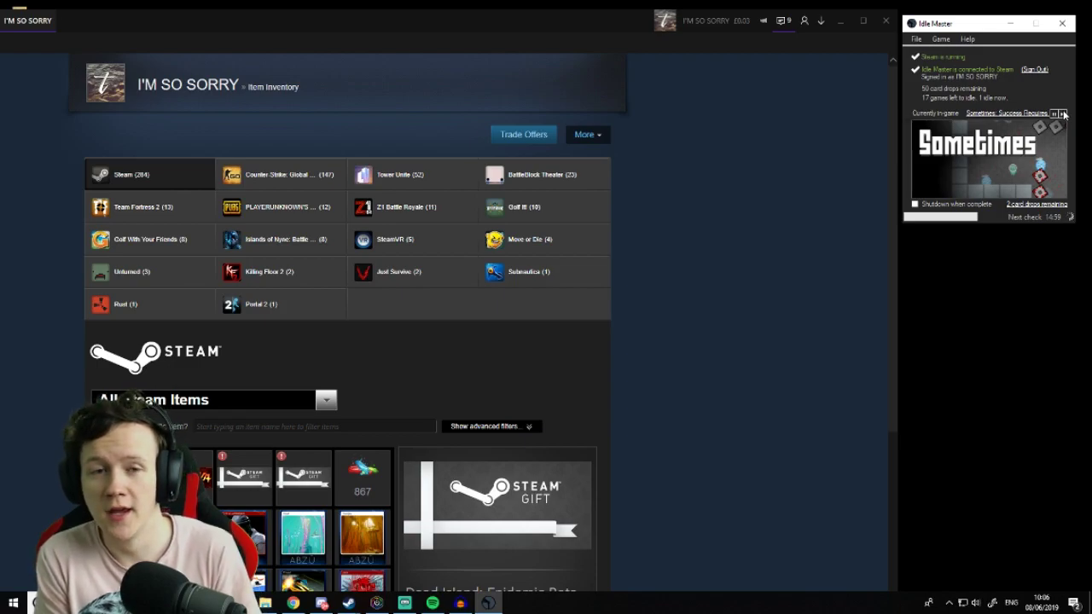
{"action": "left_click", "coordinate": [1063, 115]}
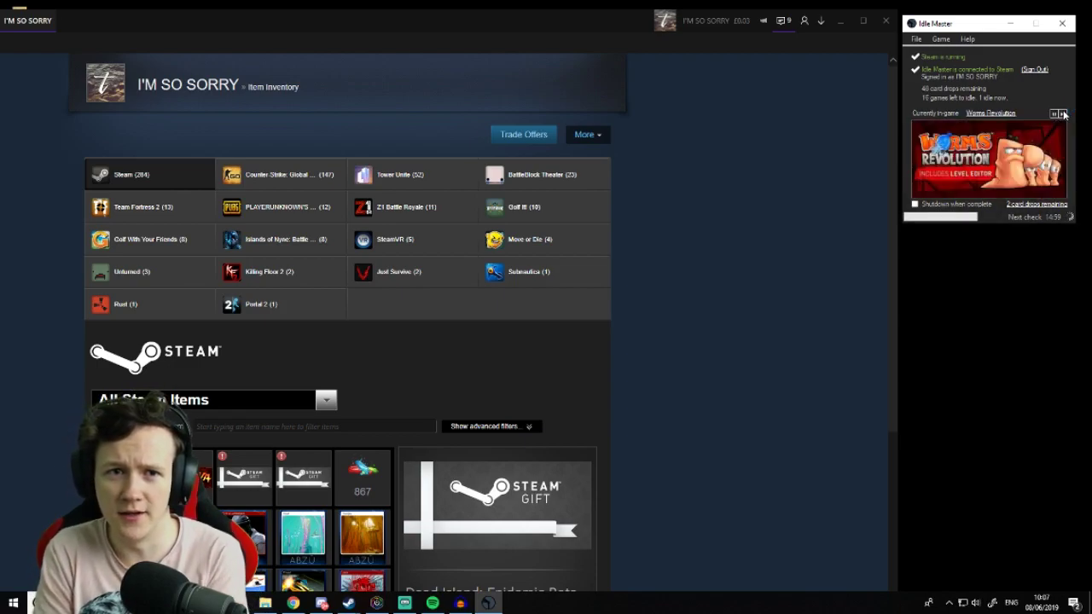
{"action": "left_click", "coordinate": [1062, 114]}
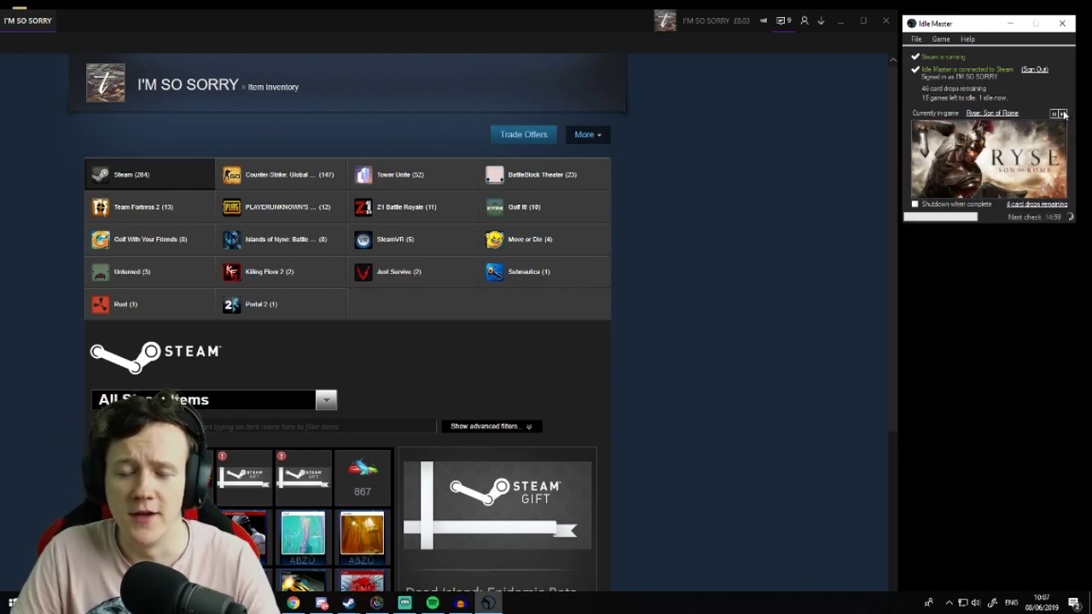
{"action": "left_click", "coordinate": [1062, 115]}
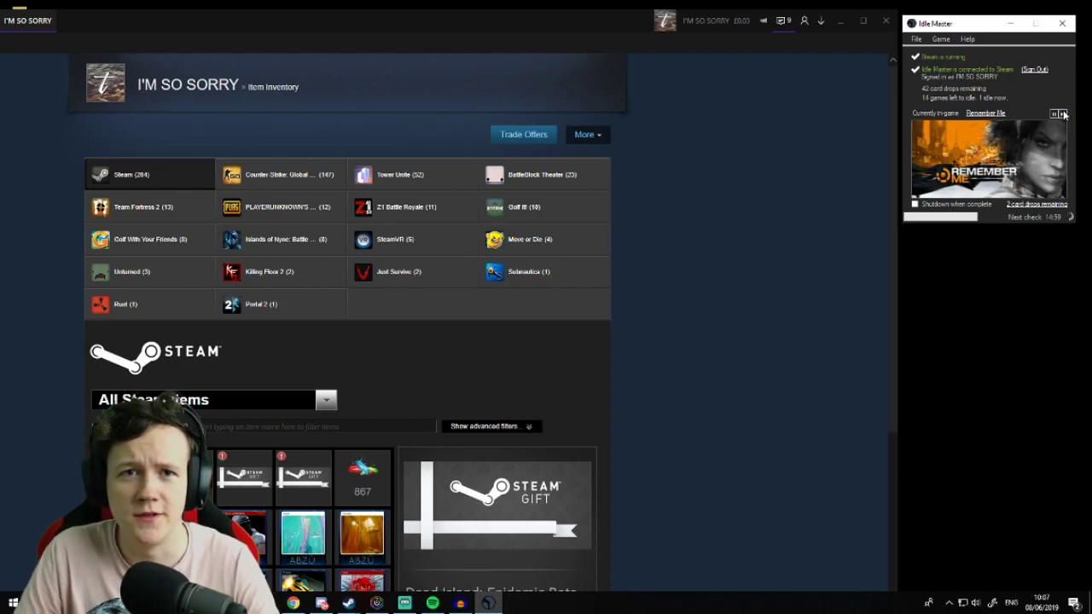
{"action": "left_click", "coordinate": [1063, 114]}
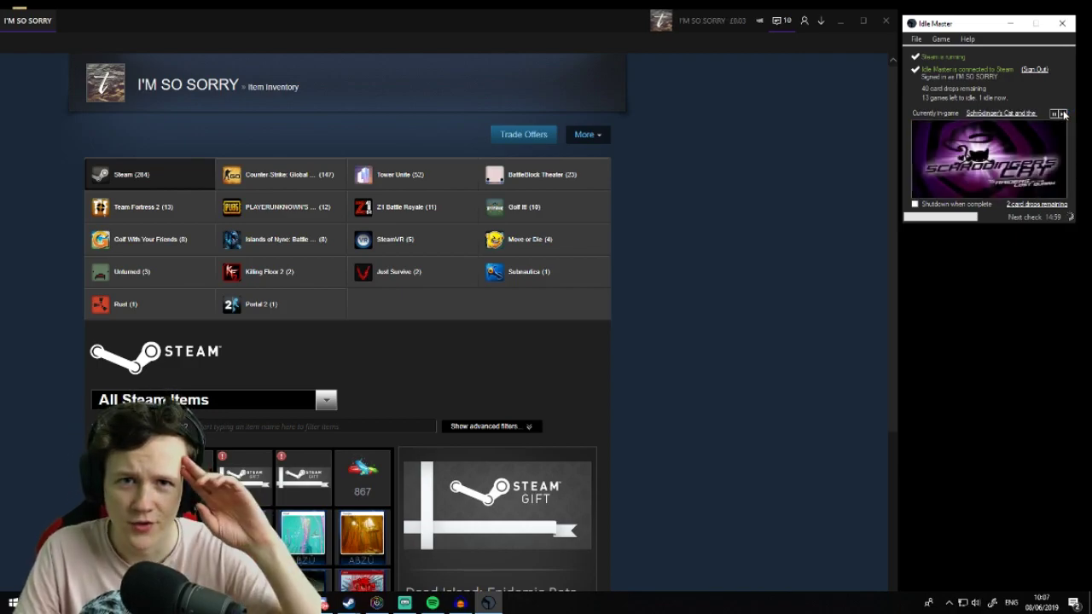